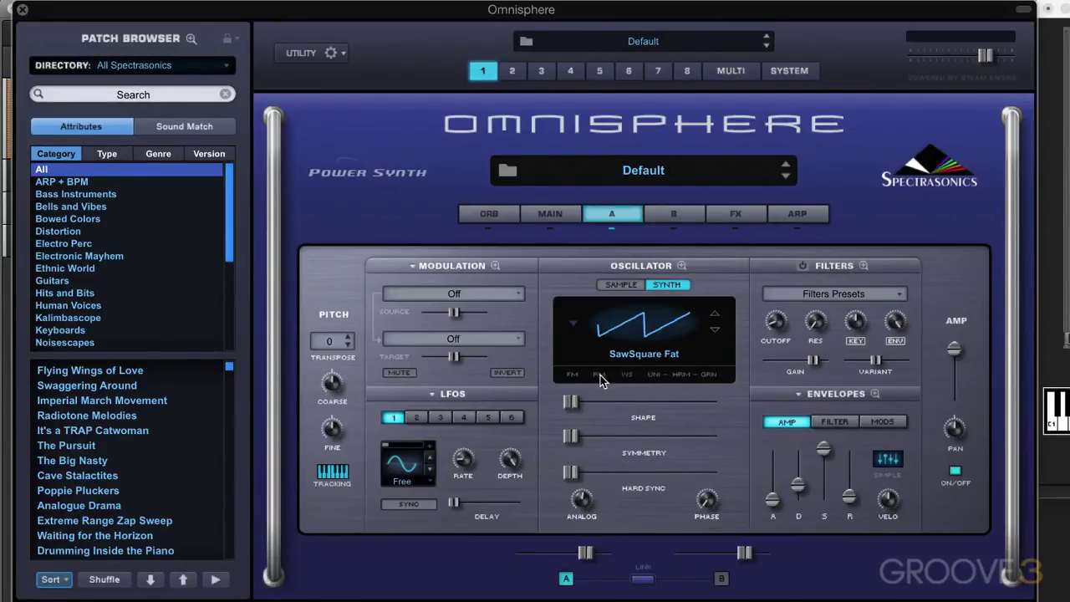
# - Open the enlarged oscillator view and look through its FM, Ring, Waveshaper and Main pages
pyautogui.click(681, 266)
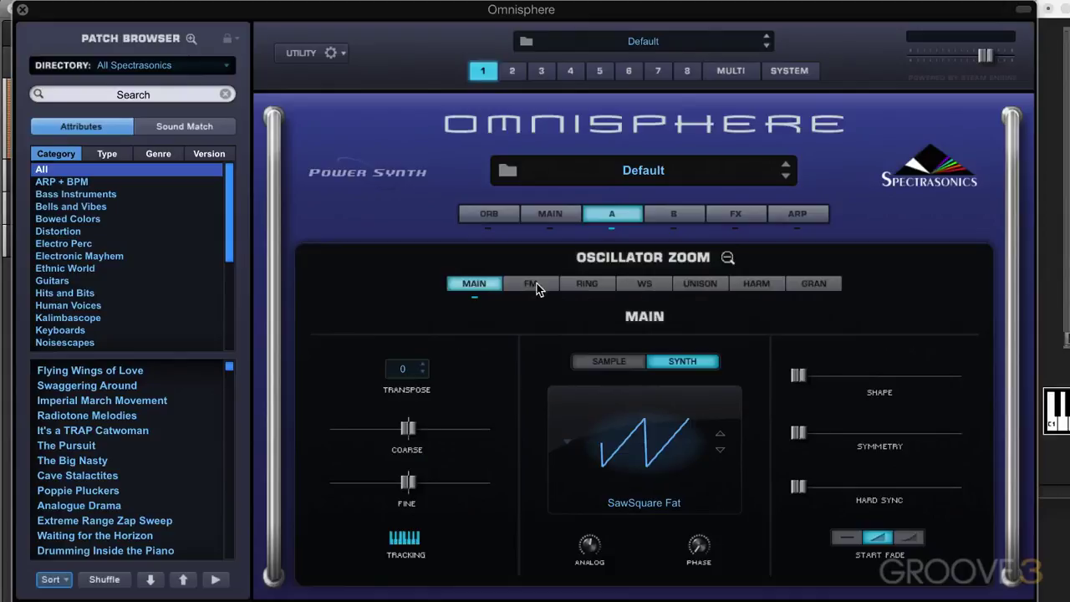
pyautogui.click(532, 284)
pyautogui.click(586, 283)
pyautogui.click(645, 283)
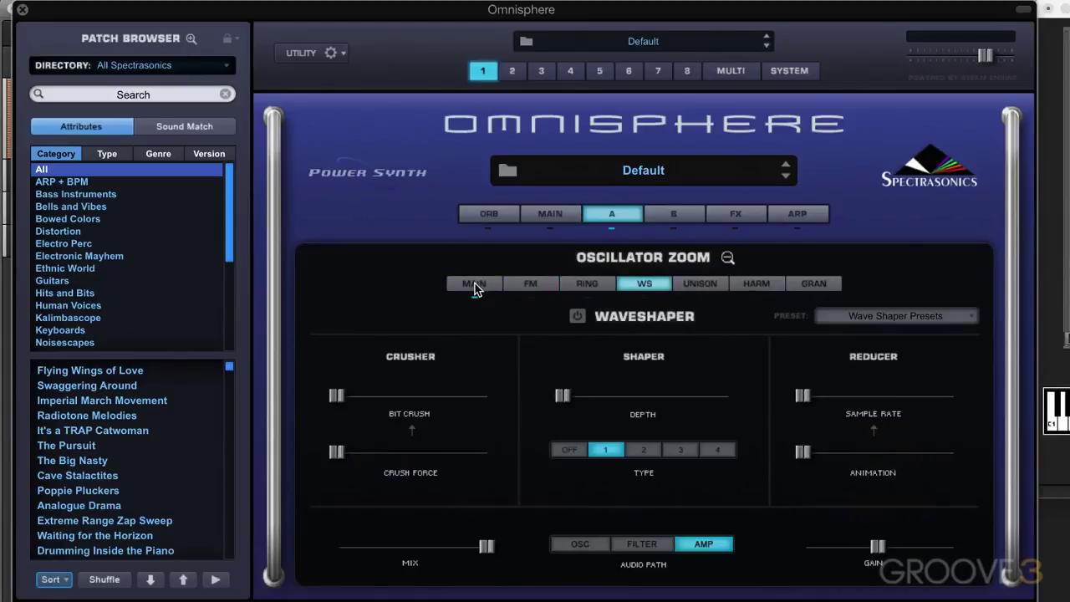
pyautogui.click(474, 285)
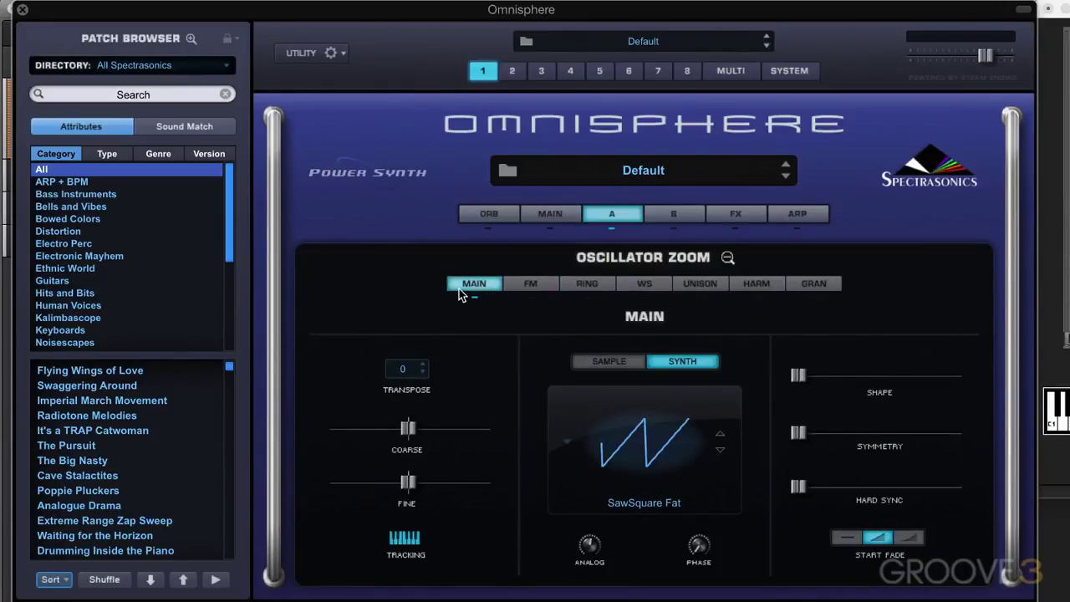
pyautogui.click(728, 258)
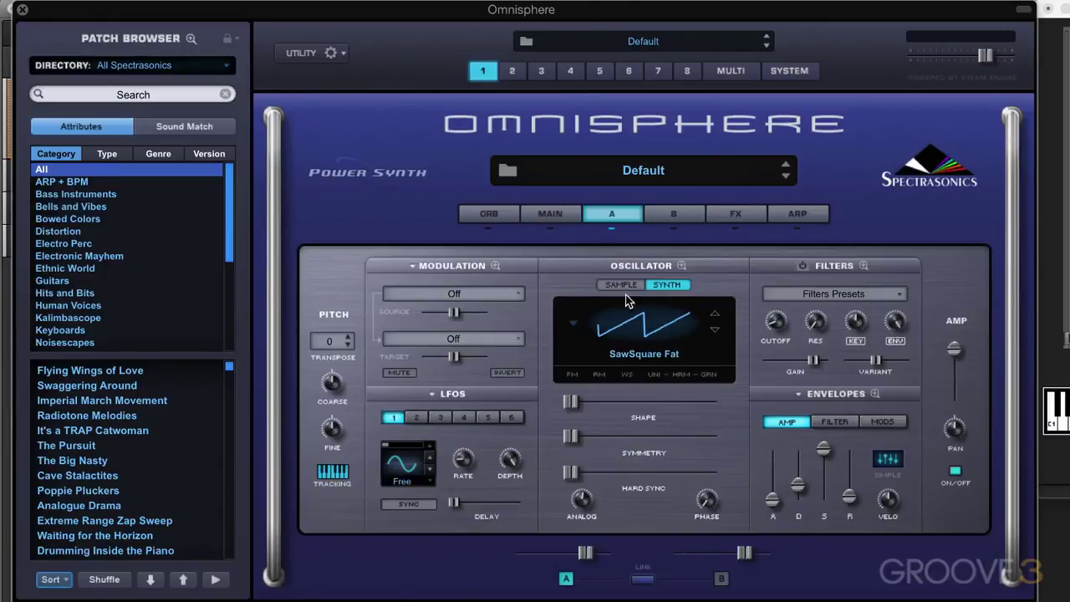
# - Reopen the zoomed oscillator, switch it to Sample mode with no sample loaded, and show FM
pyautogui.click(681, 266)
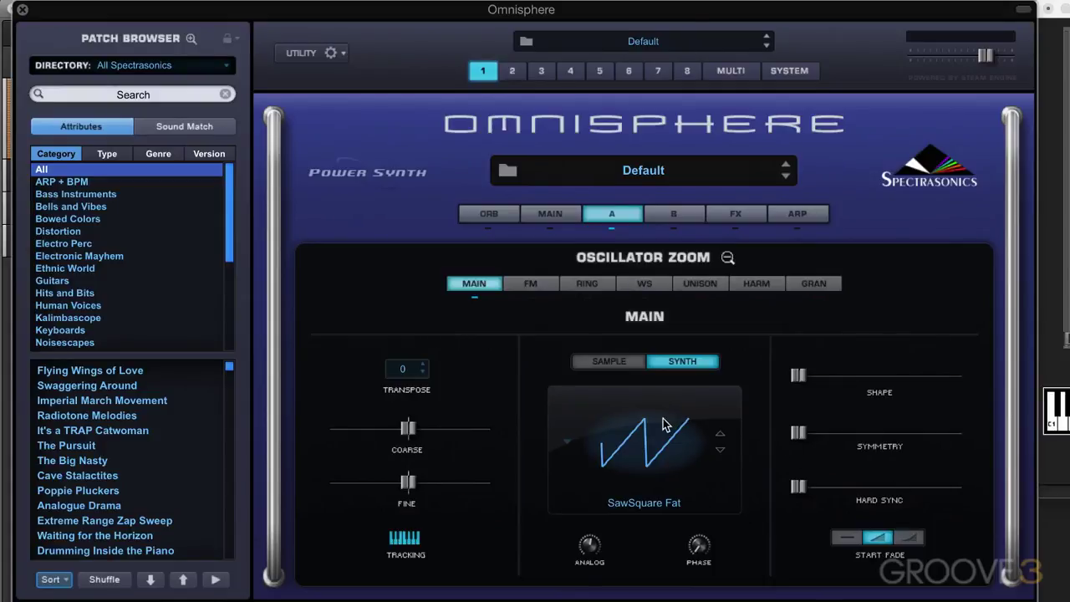
pyautogui.click(622, 363)
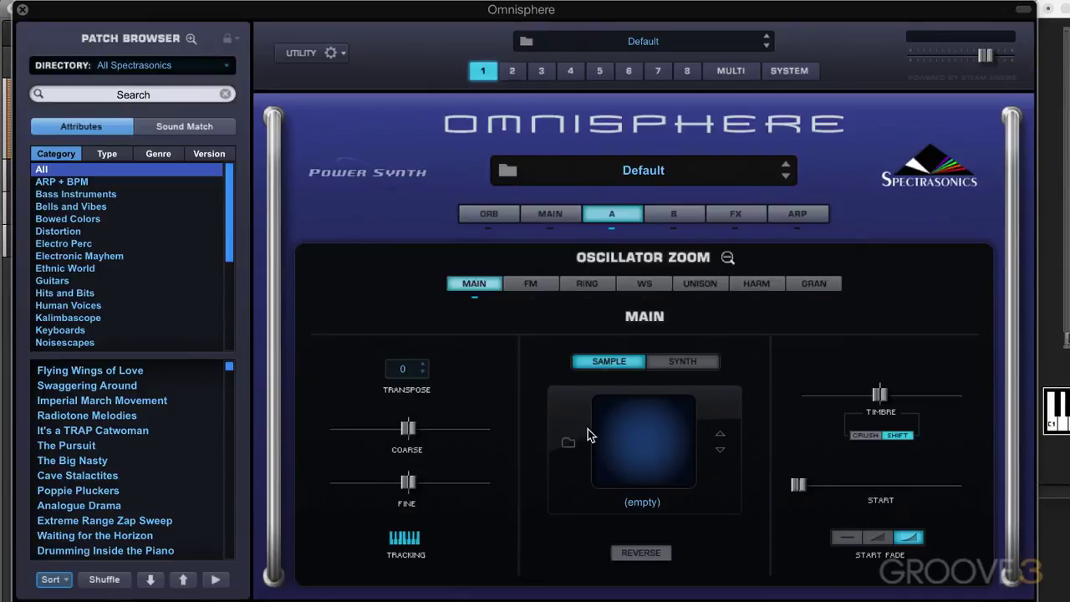
pyautogui.click(568, 444)
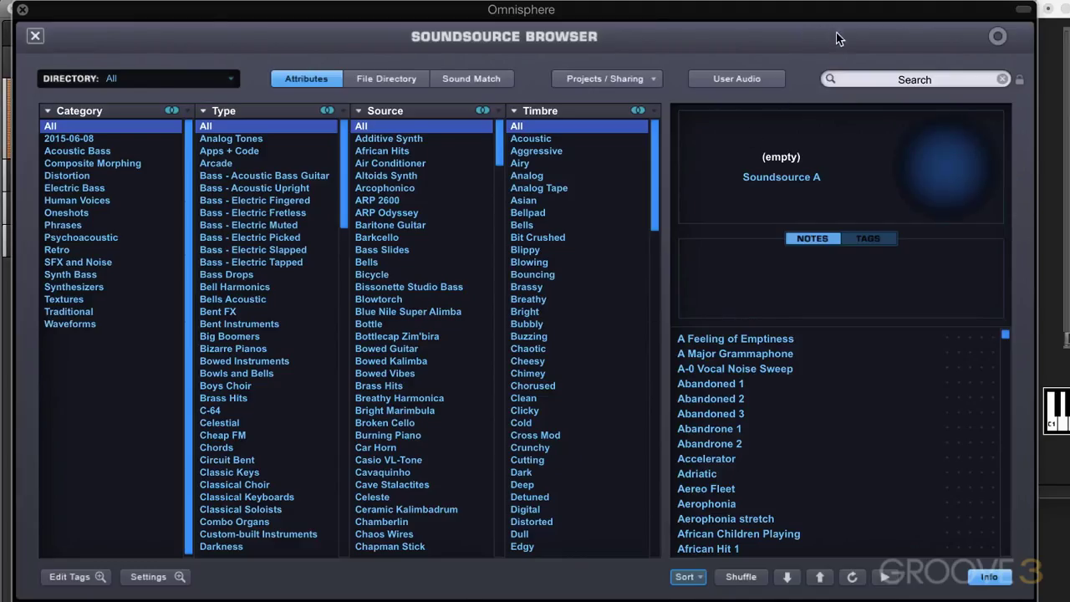
pyautogui.click(35, 36)
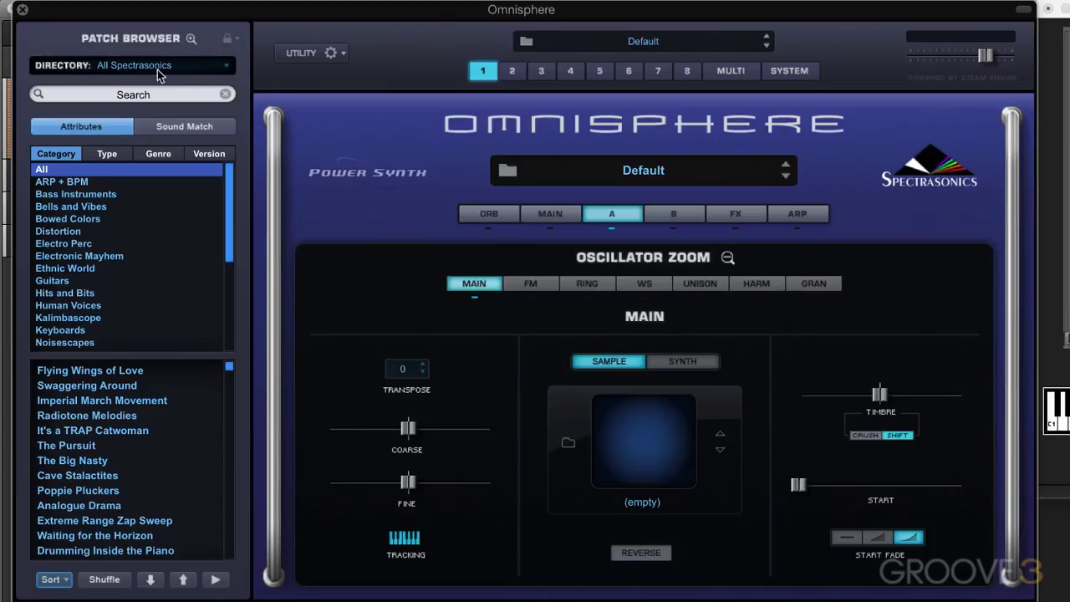
pyautogui.click(533, 285)
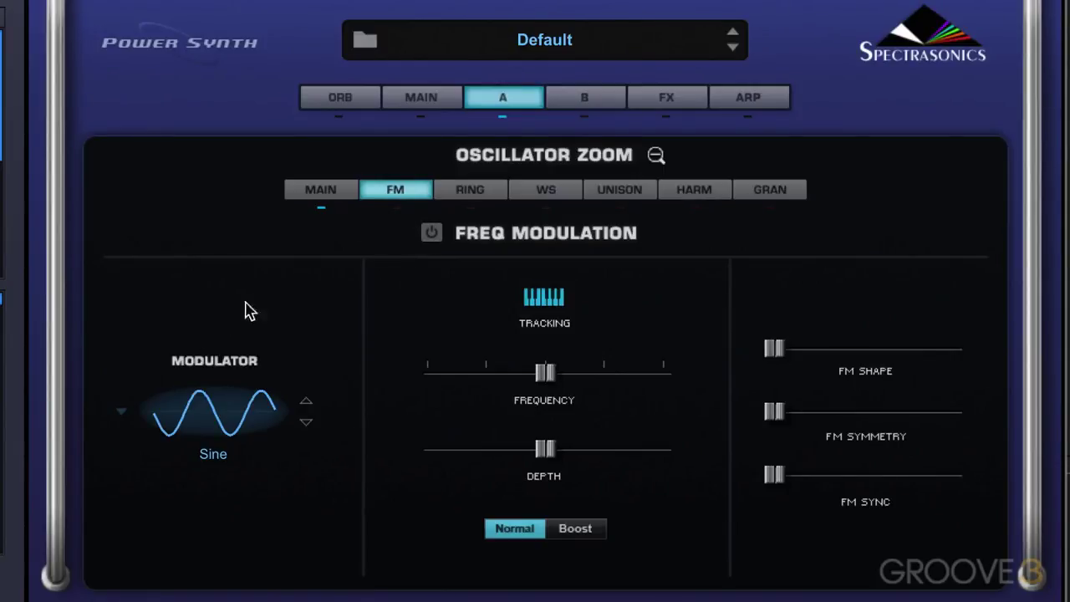
# - Return layer A's oscillator to Synth mode on SawSquare Bright and reopen the zoomed FM page
pyautogui.click(653, 158)
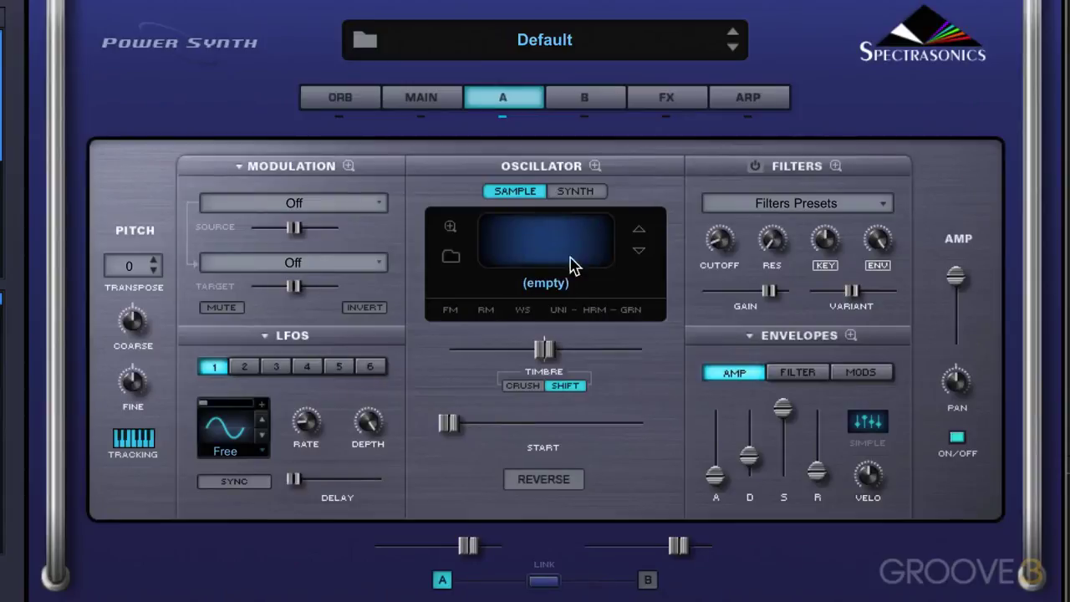
pyautogui.click(575, 191)
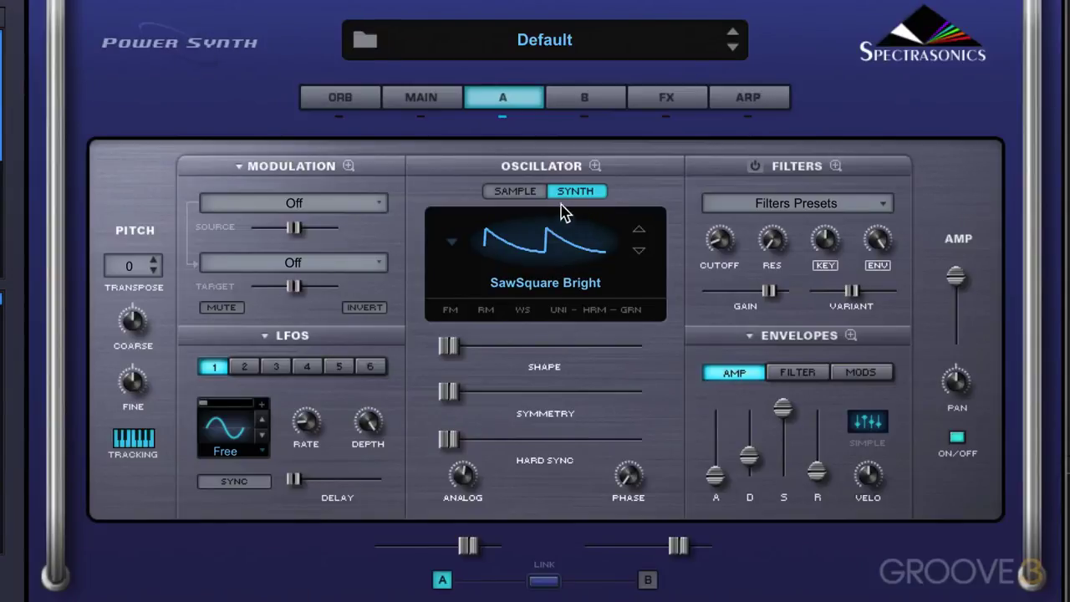
pyautogui.click(594, 167)
pyautogui.click(395, 192)
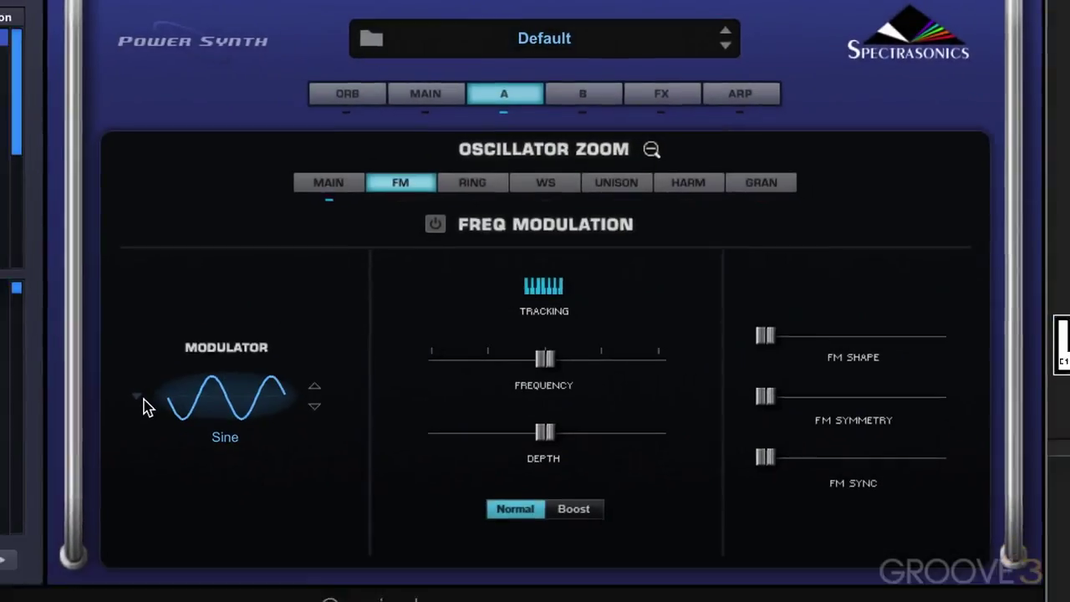
pyautogui.click(132, 422)
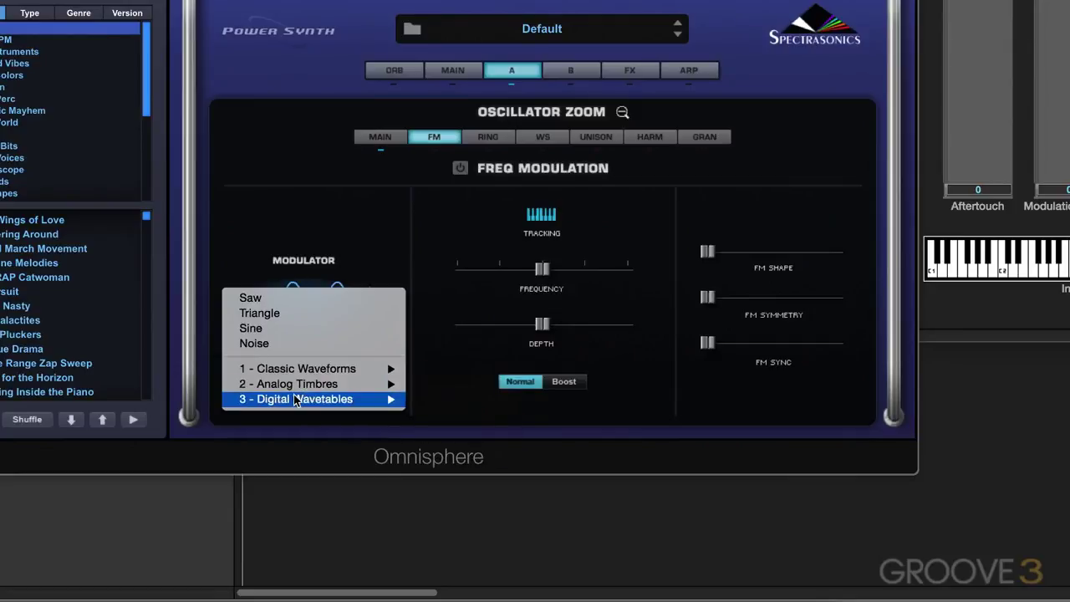
pyautogui.click(335, 245)
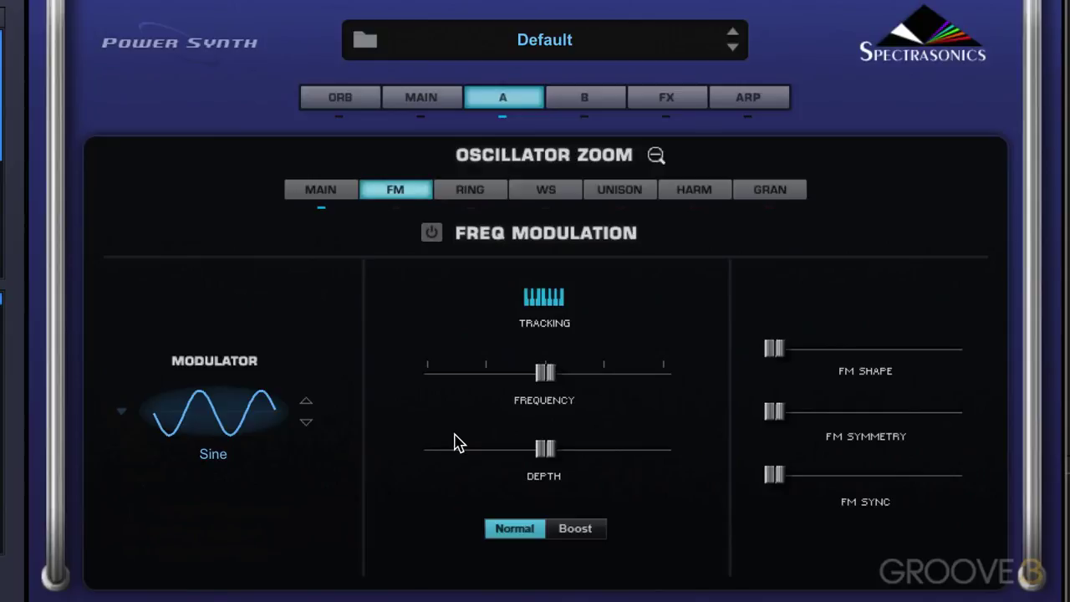
pyautogui.click(545, 301)
pyautogui.click(545, 301)
# - Switch on frequency modulation and drop the FM frequency to 0.000
pyautogui.click(433, 240)
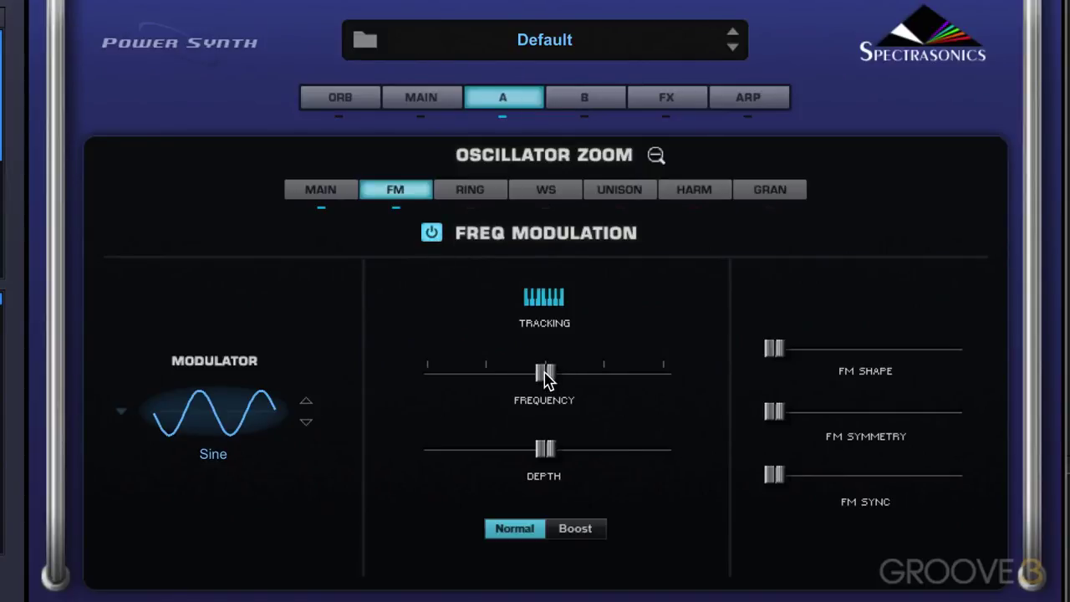
pyautogui.moveTo(545, 376)
pyautogui.moveTo(545, 376); pyautogui.dragTo(303, 394)
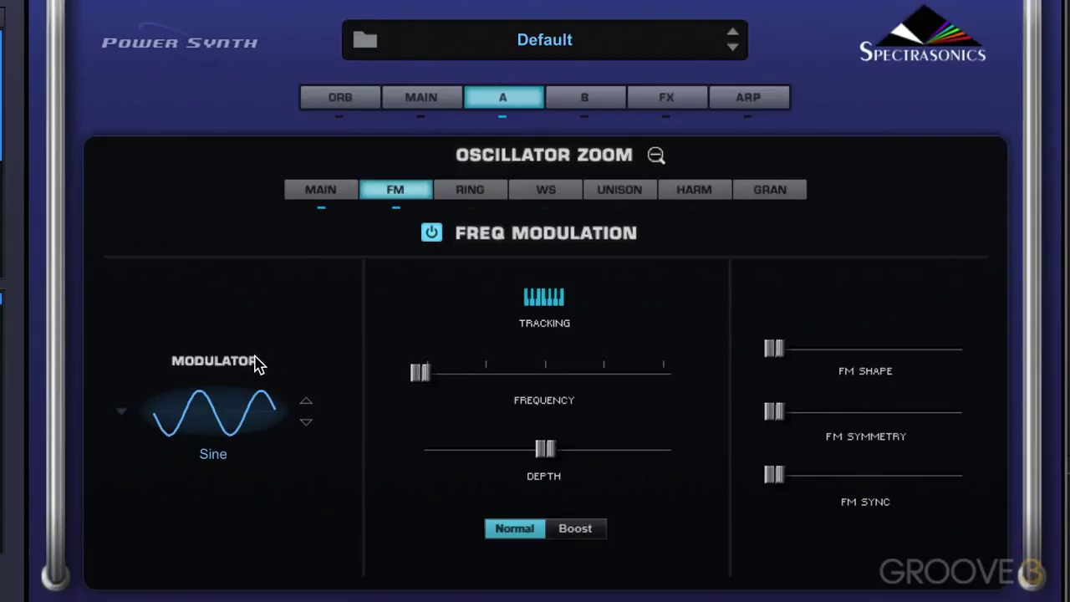
# - Try a Triangle modulator, nudge FM frequency to 0.003, then make the modulator Noise
pyautogui.click(222, 417)
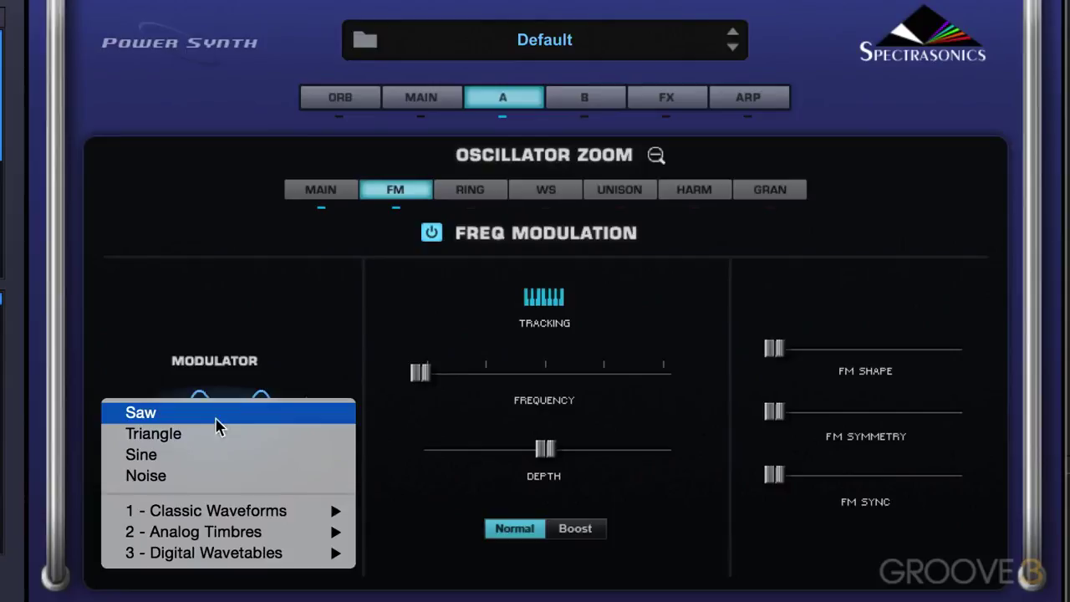
pyautogui.click(210, 434)
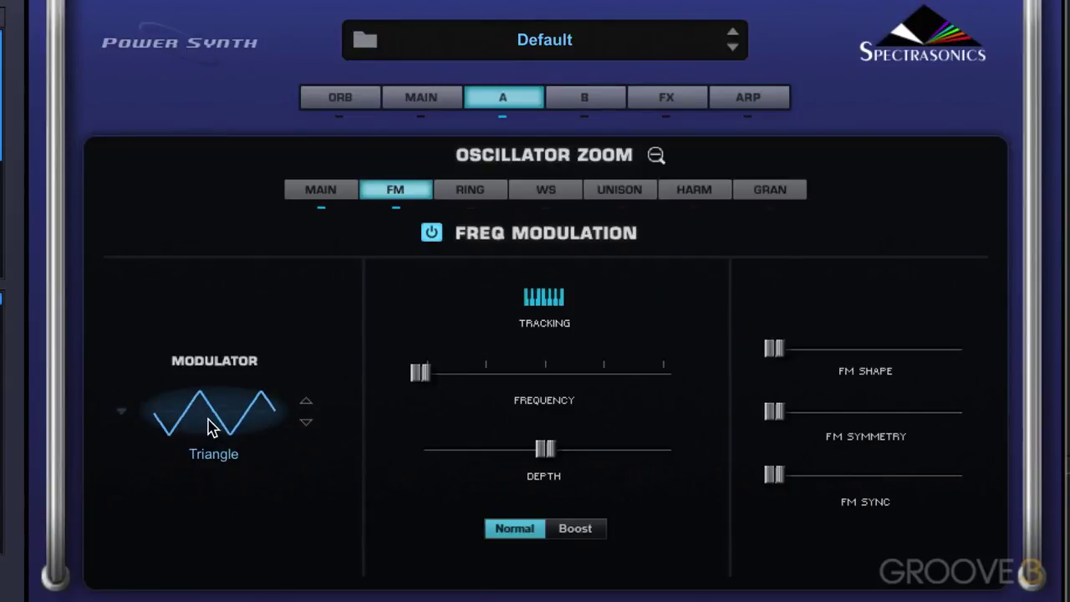
pyautogui.click(209, 414)
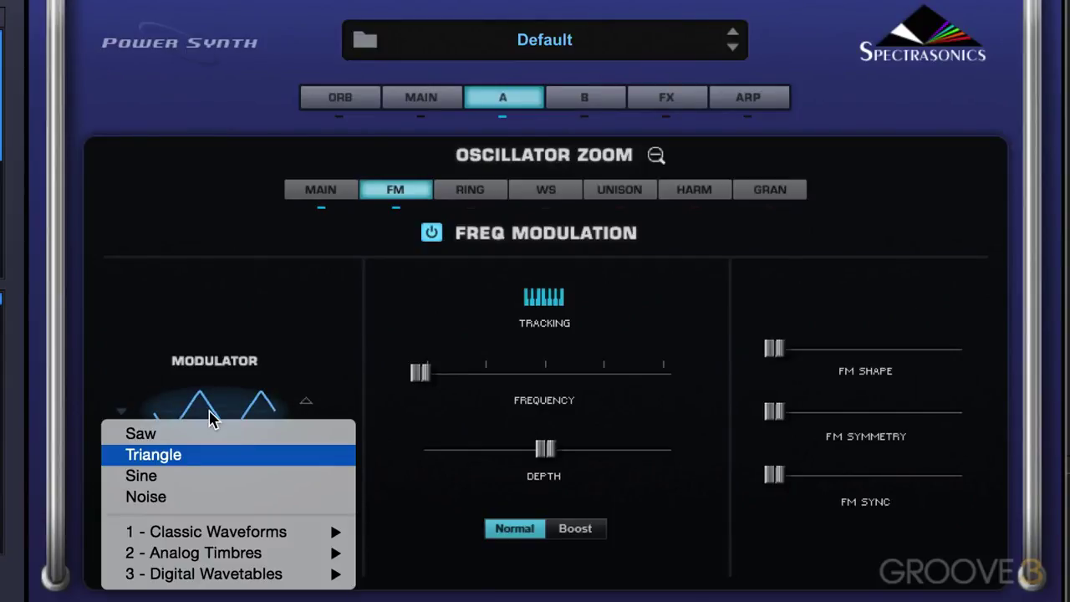
pyautogui.click(210, 418)
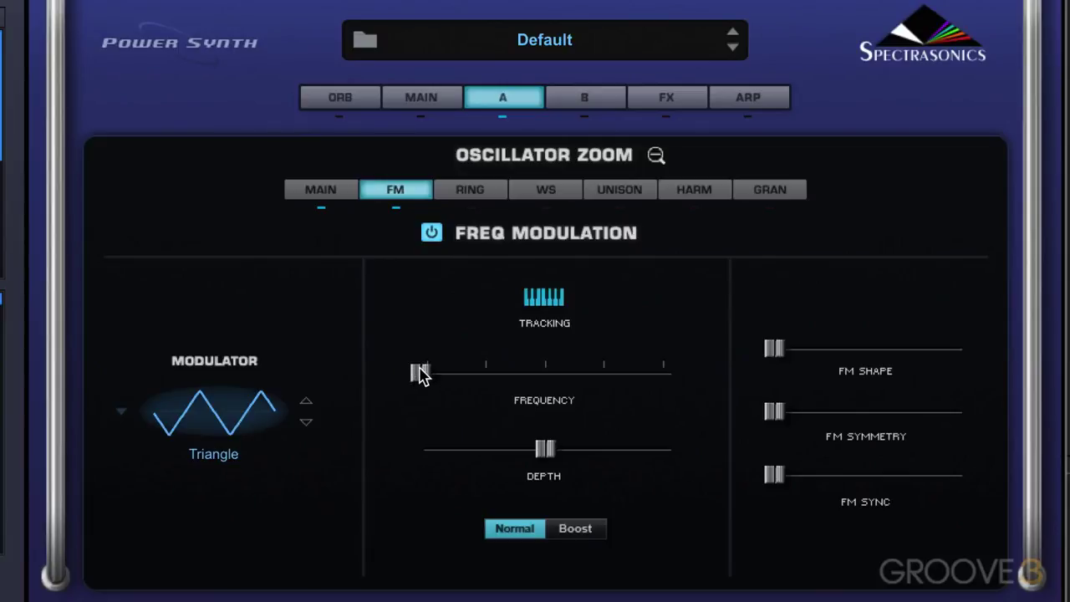
pyautogui.moveTo(420, 374); pyautogui.dragTo(428, 377)
pyautogui.click(203, 411)
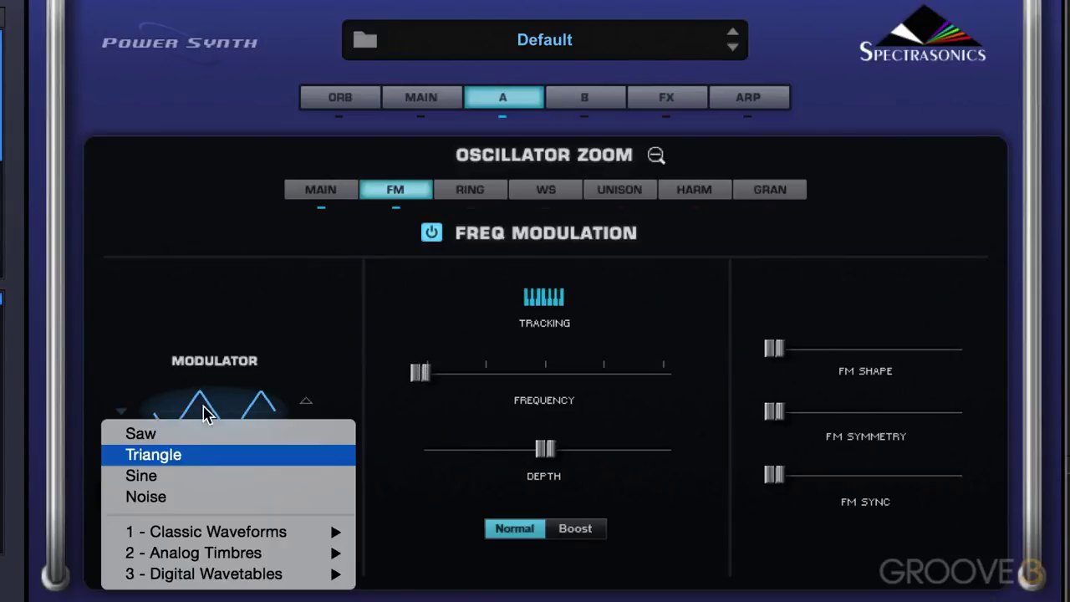
pyautogui.click(181, 500)
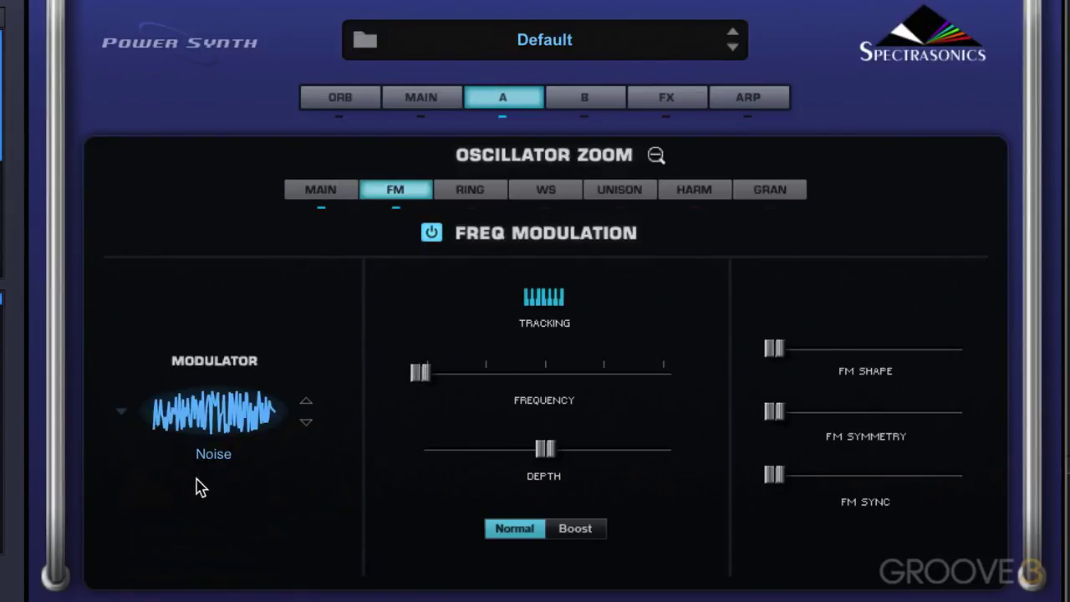
# - Set the modulator to MS-20 Square, then step through OB-SEM Square and the next waveforms
pyautogui.click(216, 418)
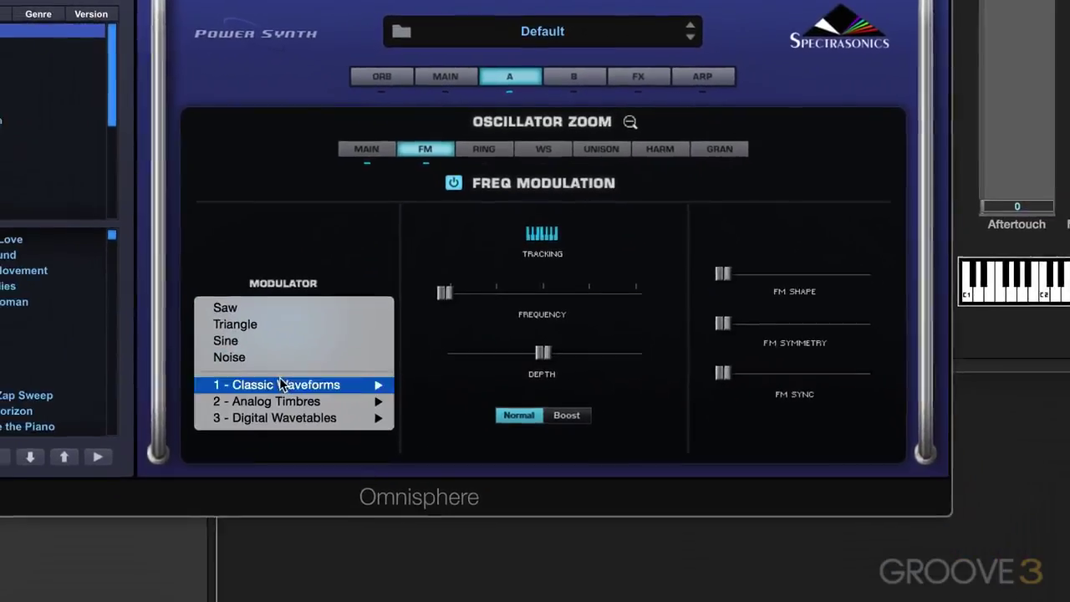
pyautogui.moveTo(183, 490)
pyautogui.moveTo(469, 550)
pyautogui.moveTo(494, 383)
pyautogui.click(582, 382)
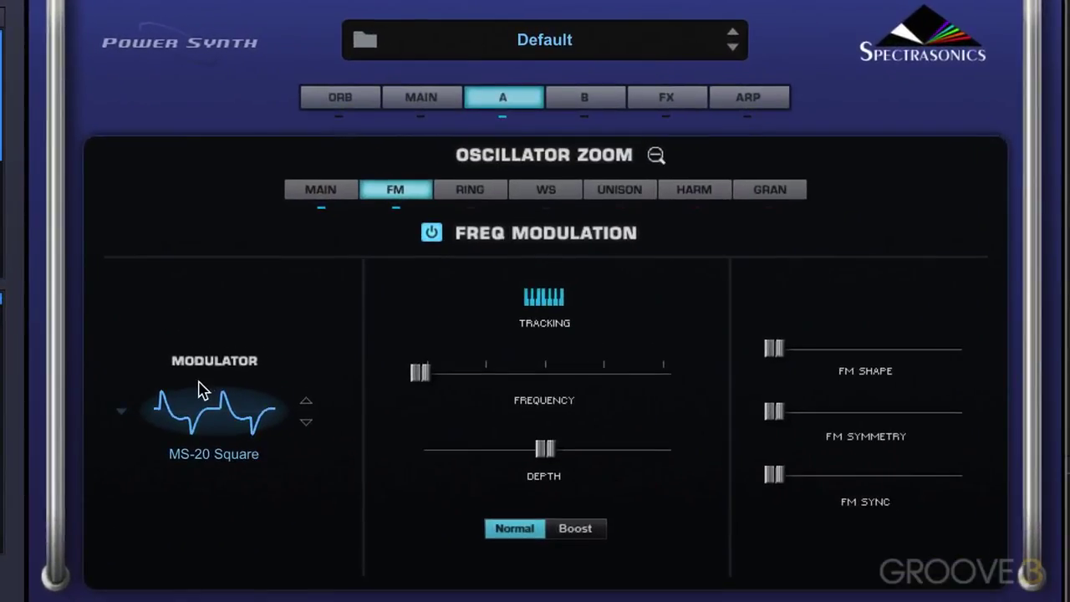
pyautogui.click(308, 423)
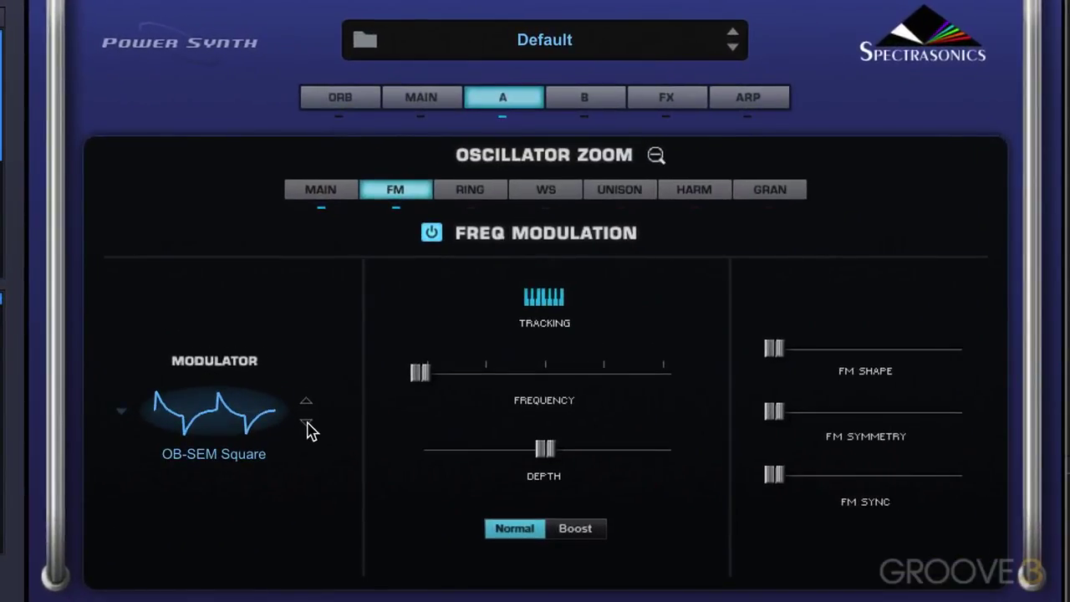
pyautogui.click(306, 422)
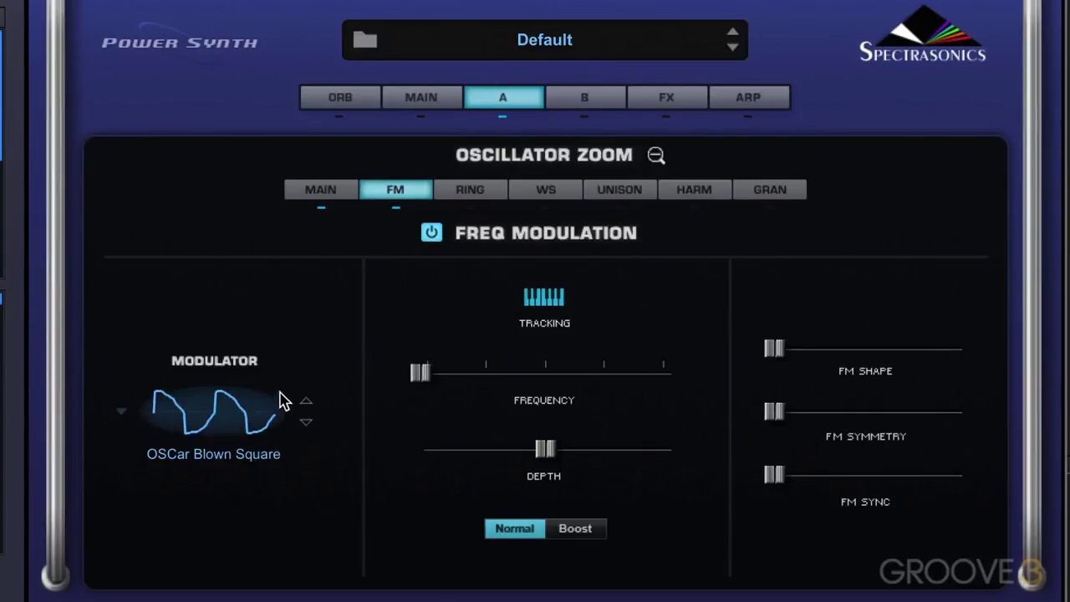
pyautogui.click(306, 423)
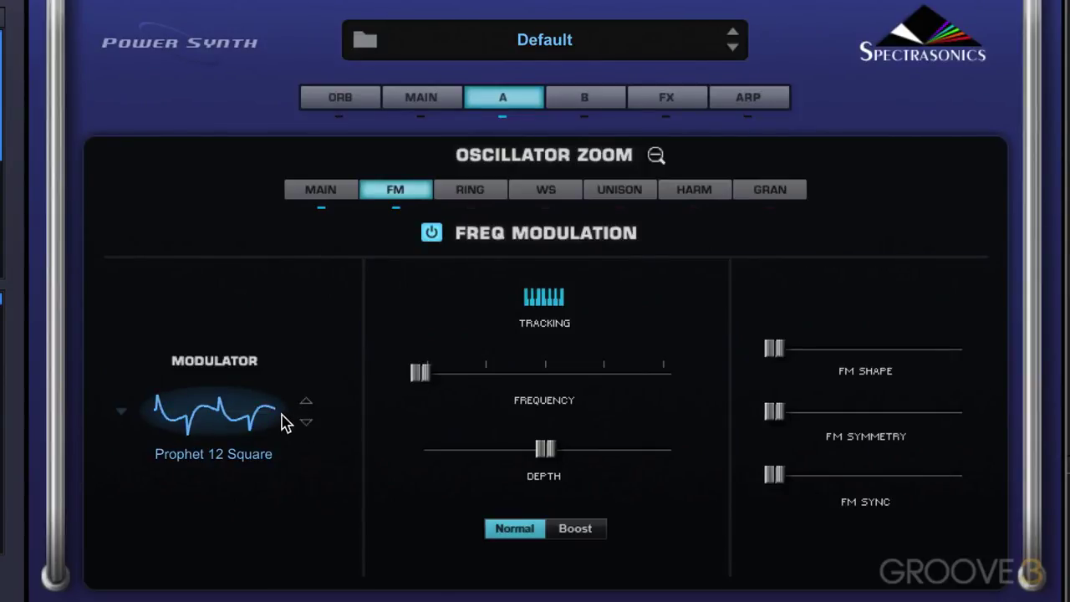
# - Pick Fearless Saw as the modulator, then step on to Monster Phatty
pyautogui.click(238, 418)
pyautogui.moveTo(226, 476)
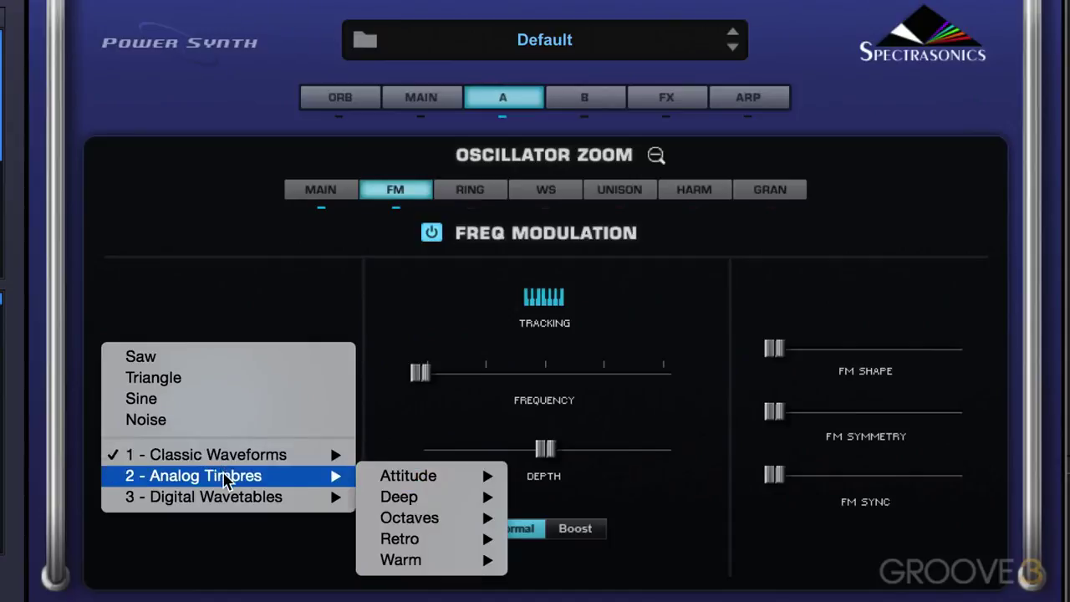
pyautogui.moveTo(468, 489)
pyautogui.click(432, 390)
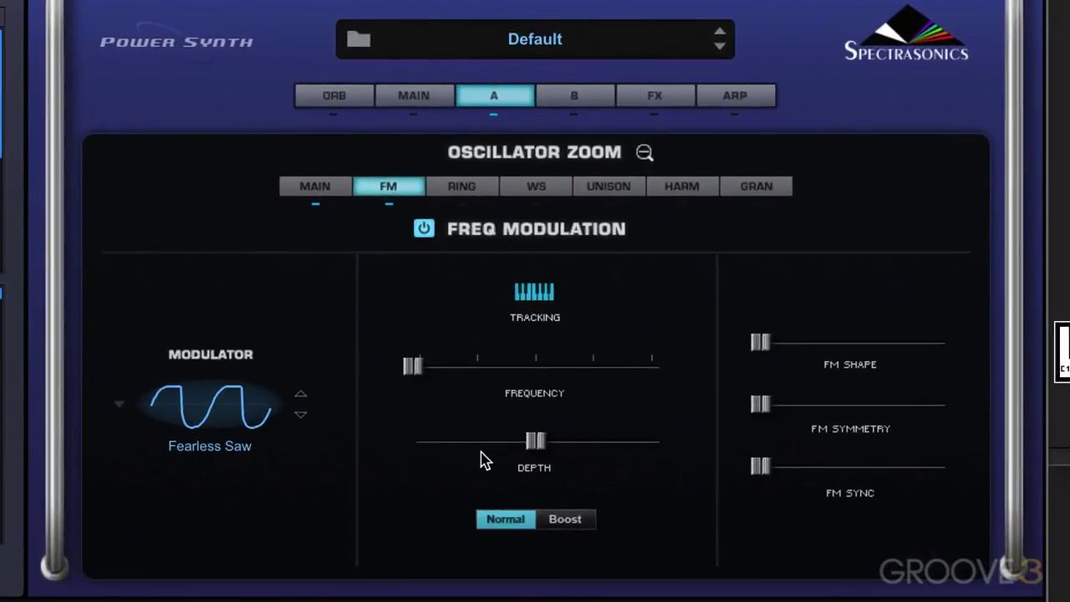
pyautogui.click(301, 416)
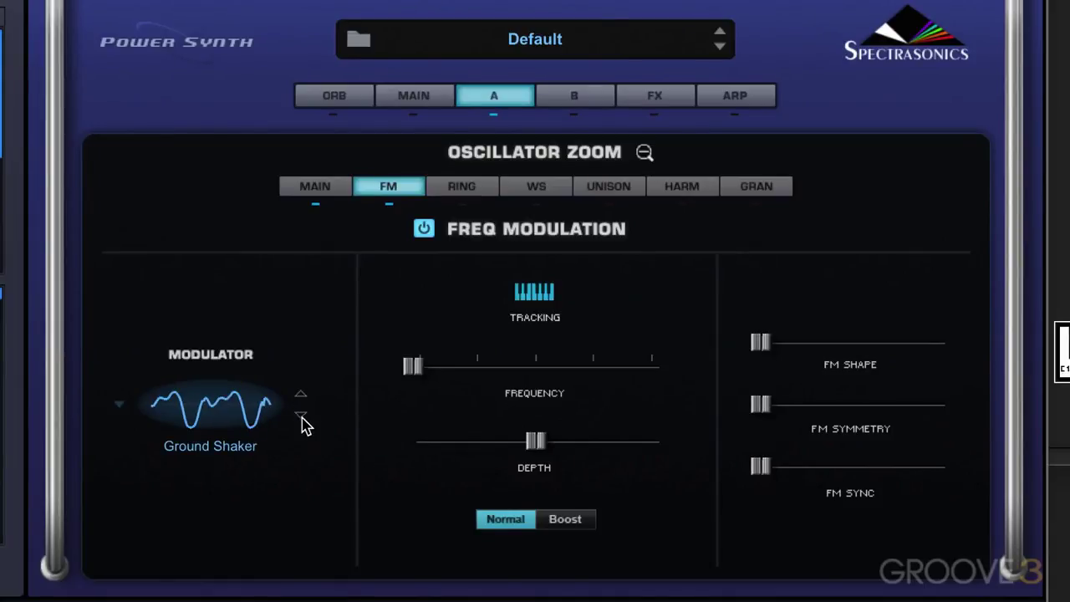
pyautogui.click(301, 416)
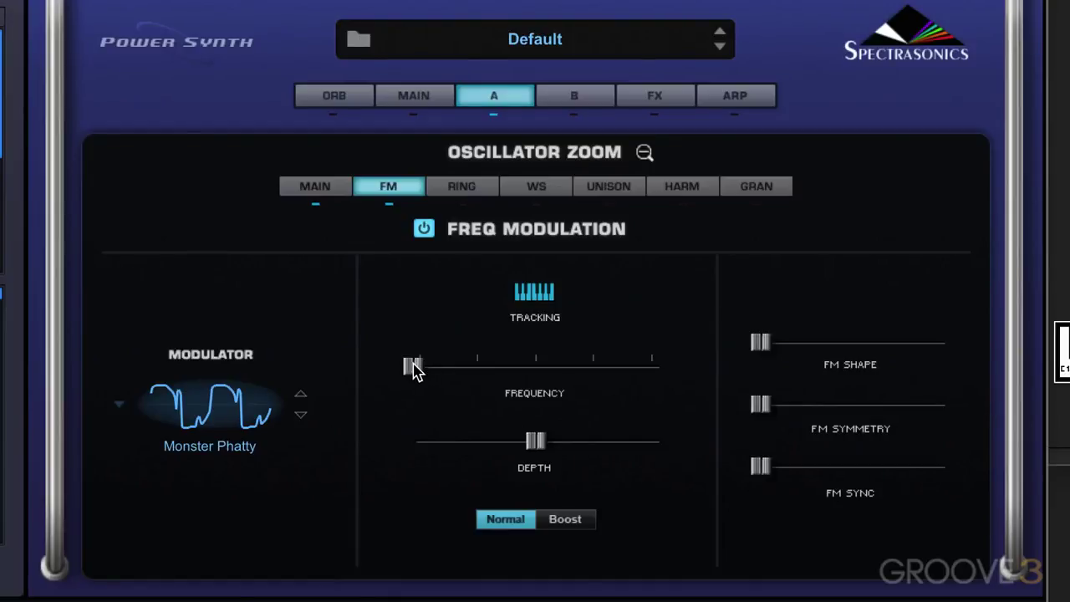
# - Set the FM frequency to about 0.397 and toggle modulator key tracking on, off and on
pyautogui.moveTo(410, 368); pyautogui.dragTo(559, 380)
pyautogui.moveTo(484, 378); pyautogui.dragTo(443, 378)
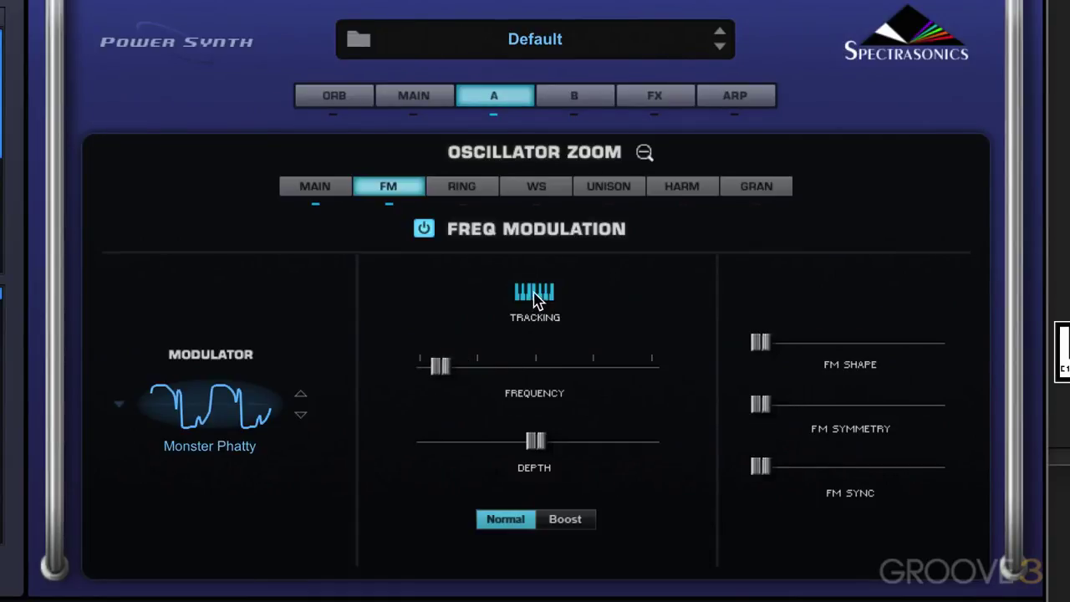
pyautogui.moveTo(444, 376); pyautogui.dragTo(470, 385)
pyautogui.click(536, 294)
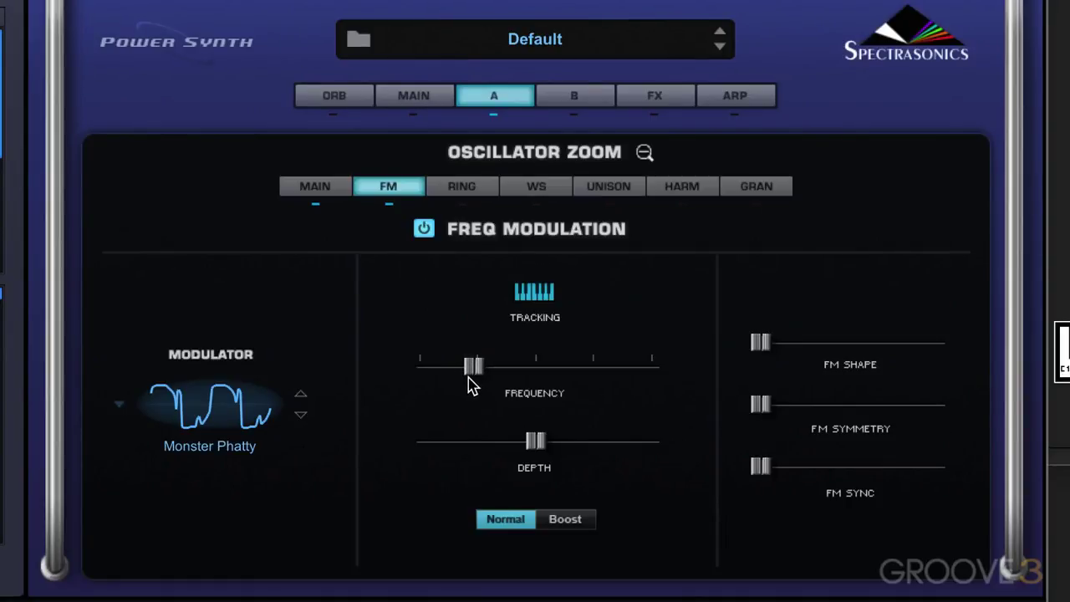
pyautogui.click(539, 299)
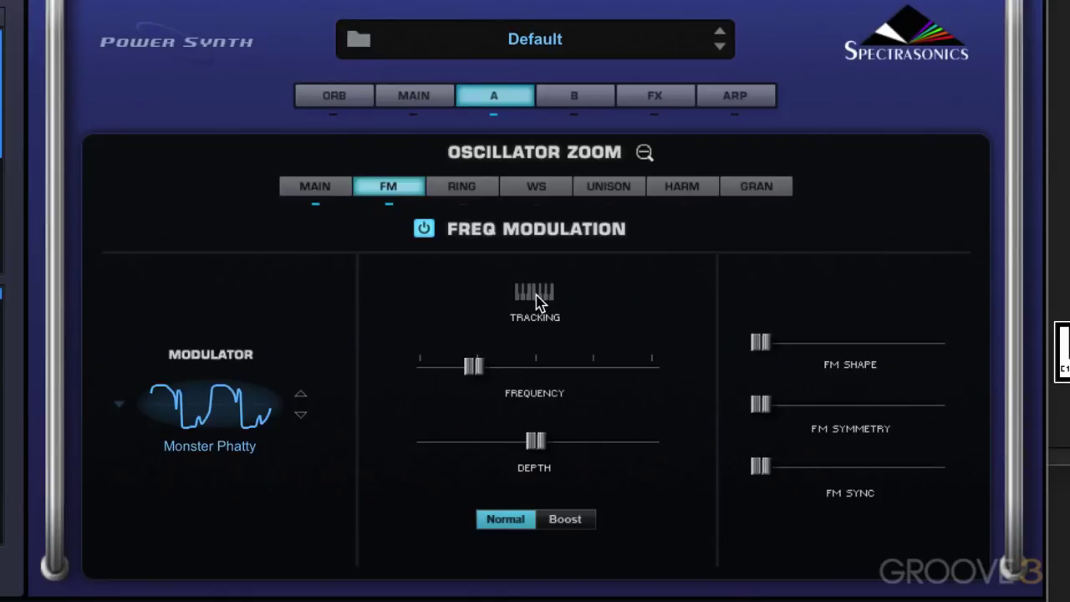
pyautogui.click(539, 299)
# - Experiment with FM frequency around 0.721 and FM depth between 0.168 and 0.509
pyautogui.moveTo(473, 368); pyautogui.dragTo(670, 370)
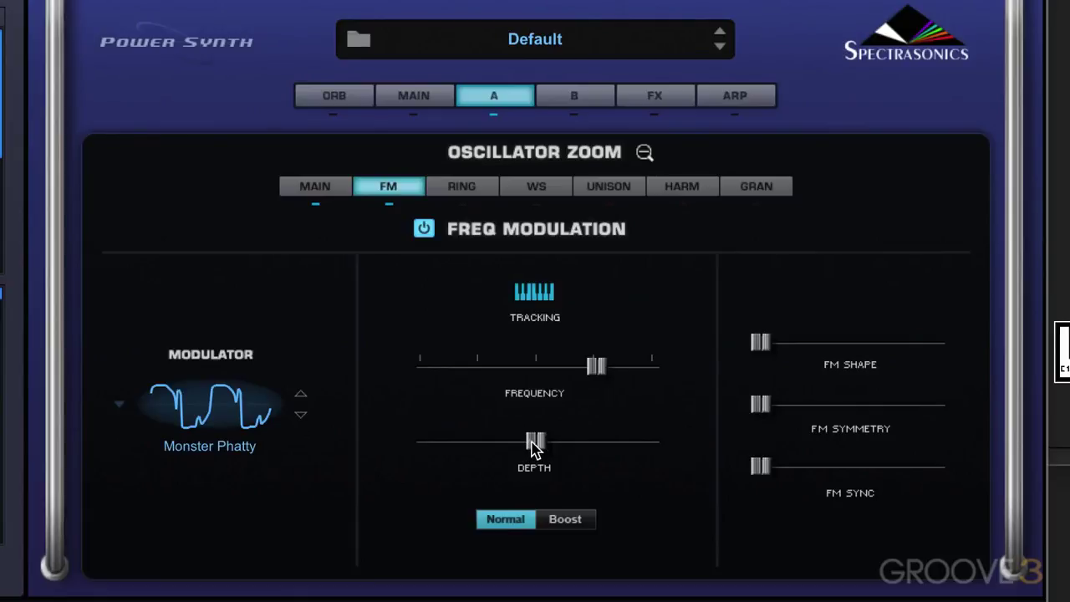
pyautogui.moveTo(535, 446); pyautogui.dragTo(470, 458)
pyautogui.moveTo(595, 368); pyautogui.dragTo(393, 385)
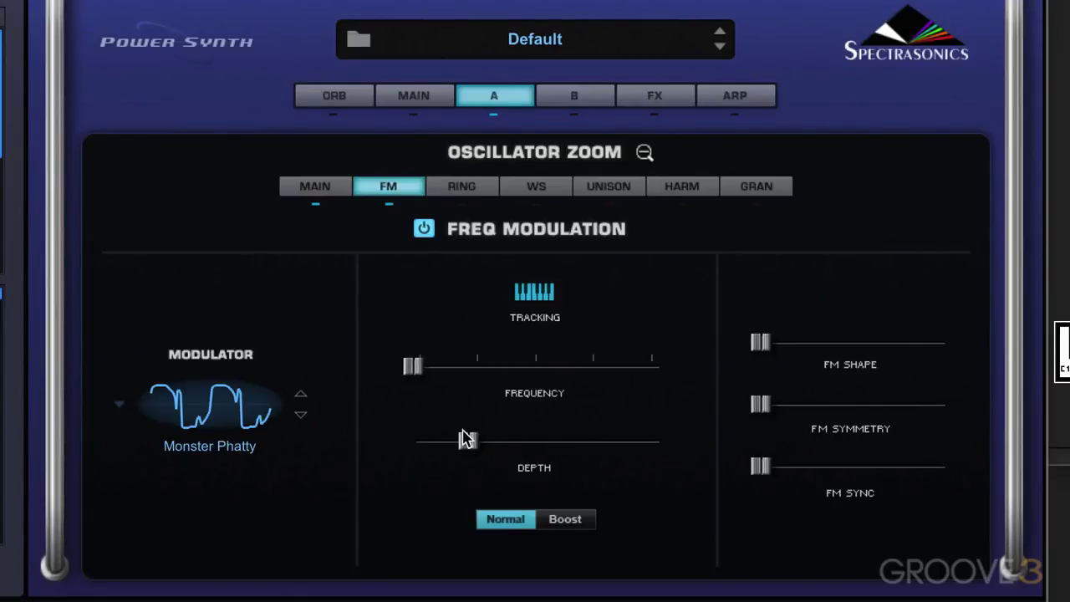
pyautogui.moveTo(472, 446); pyautogui.dragTo(542, 436)
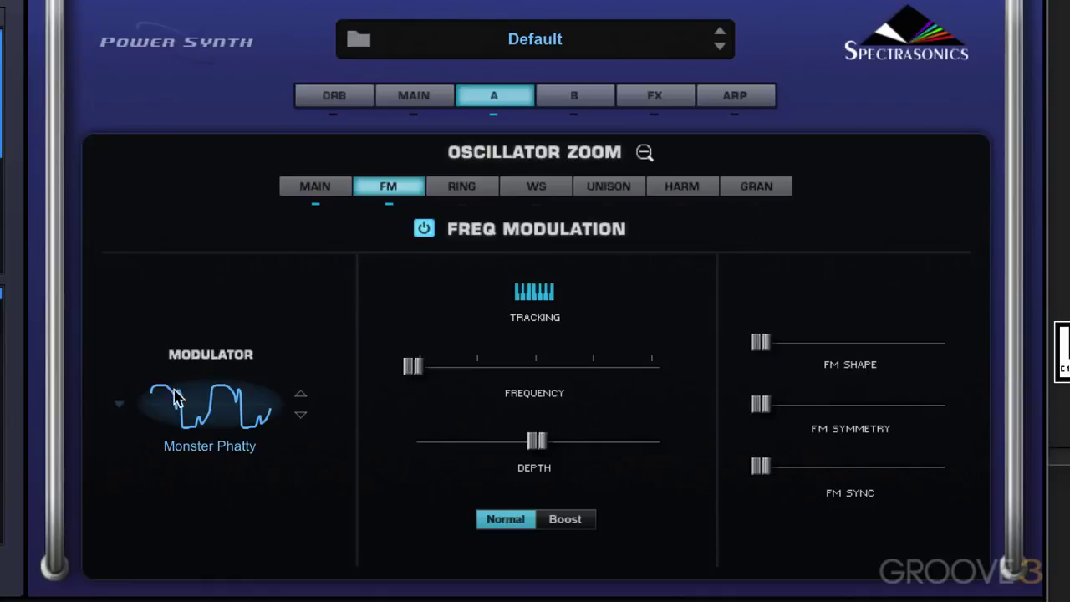
# - Make the modulator a Sine wave with FM depth about 0.107 and frequency about 0.098
pyautogui.click(125, 407)
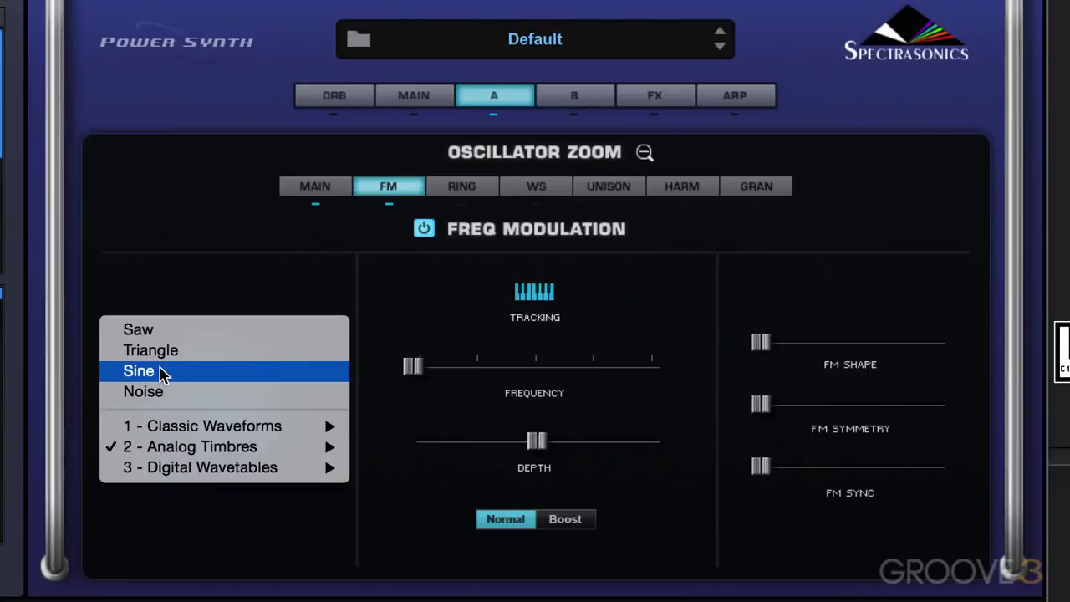
pyautogui.click(161, 373)
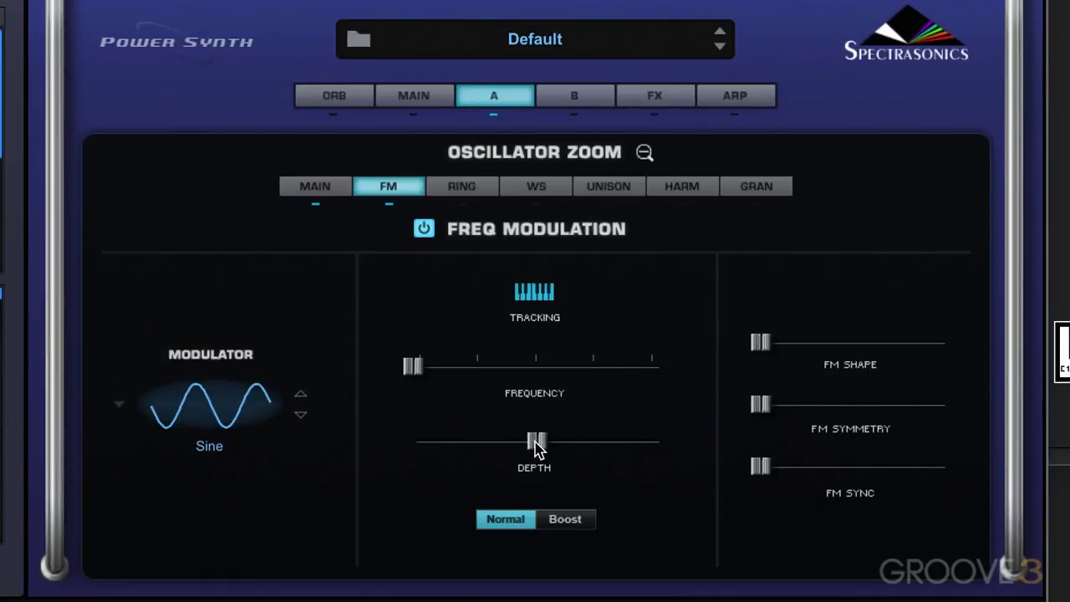
pyautogui.moveTo(535, 448); pyautogui.dragTo(604, 472)
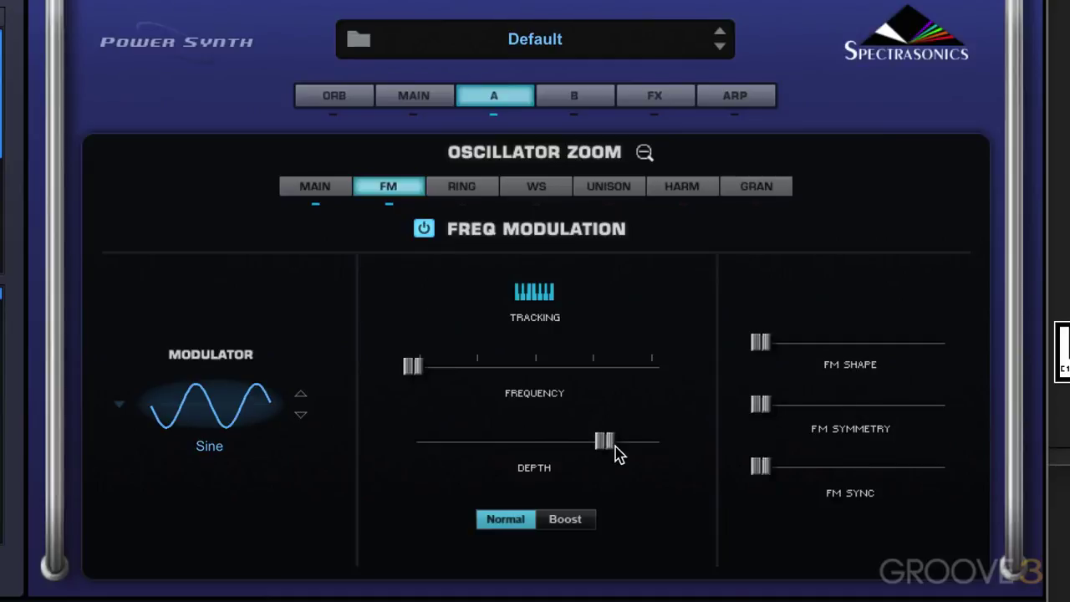
pyautogui.moveTo(603, 447); pyautogui.dragTo(541, 447)
pyautogui.moveTo(423, 371); pyautogui.dragTo(447, 372)
pyautogui.moveTo(542, 440); pyautogui.dragTo(435, 465)
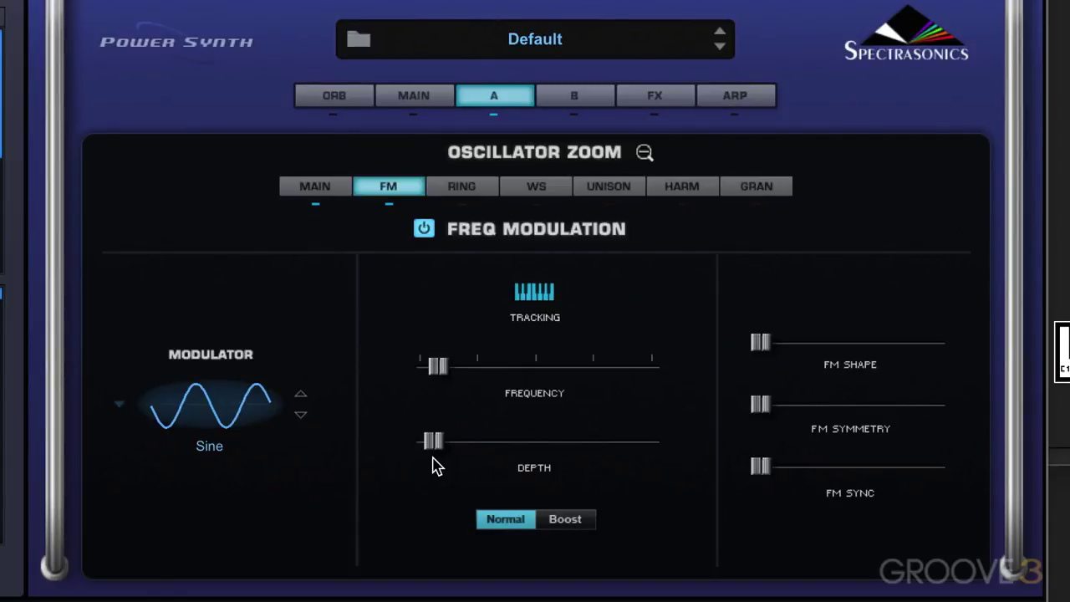
pyautogui.moveTo(434, 452); pyautogui.dragTo(454, 459)
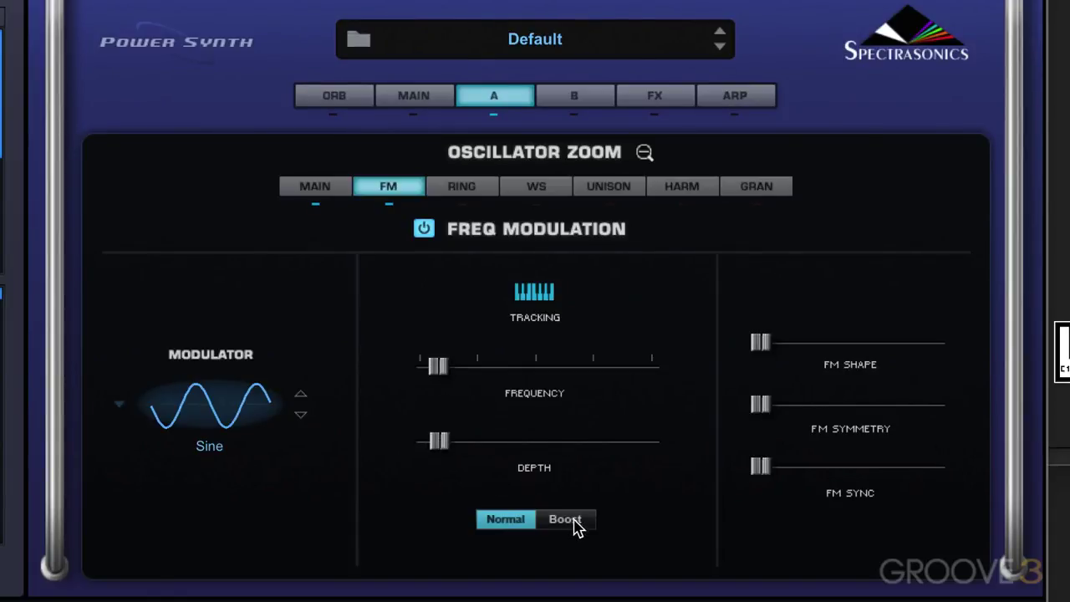
pyautogui.moveTo(444, 371); pyautogui.dragTo(411, 374)
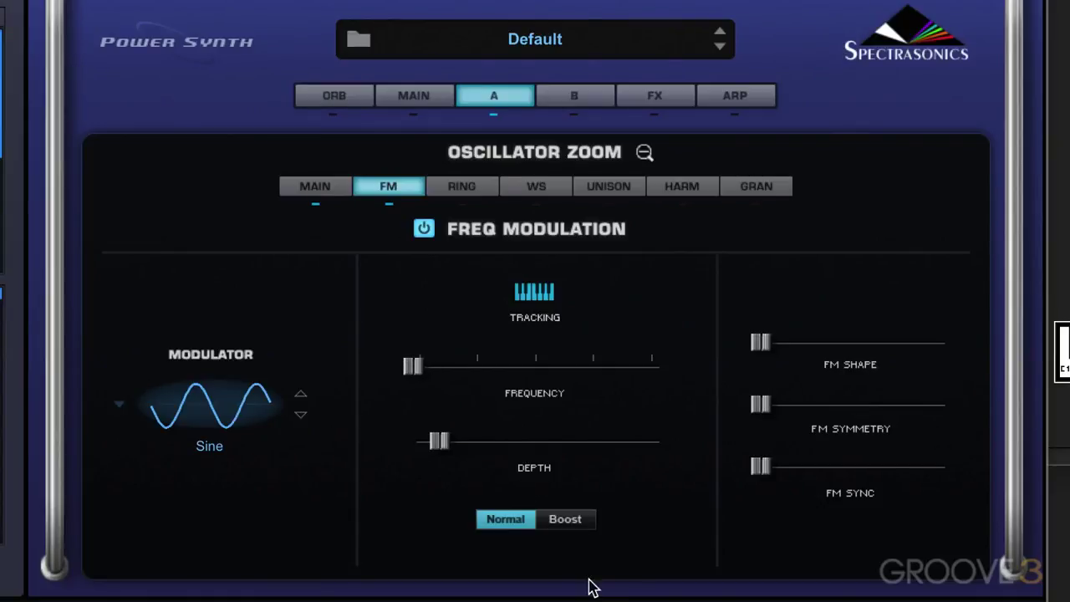
# - In Boost mode raise FM depth and set frequency to 0.126, toggle key tracking, then pick Normal
pyautogui.click(564, 520)
pyautogui.moveTo(439, 446); pyautogui.dragTo(555, 449)
pyautogui.moveTo(412, 374); pyautogui.dragTo(447, 376)
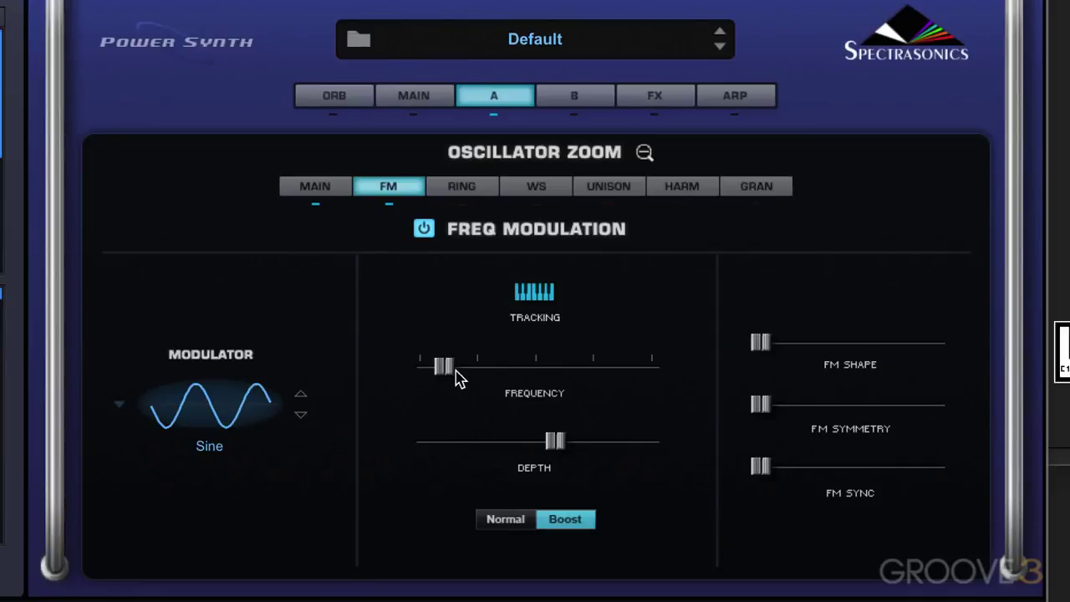
pyautogui.click(529, 299)
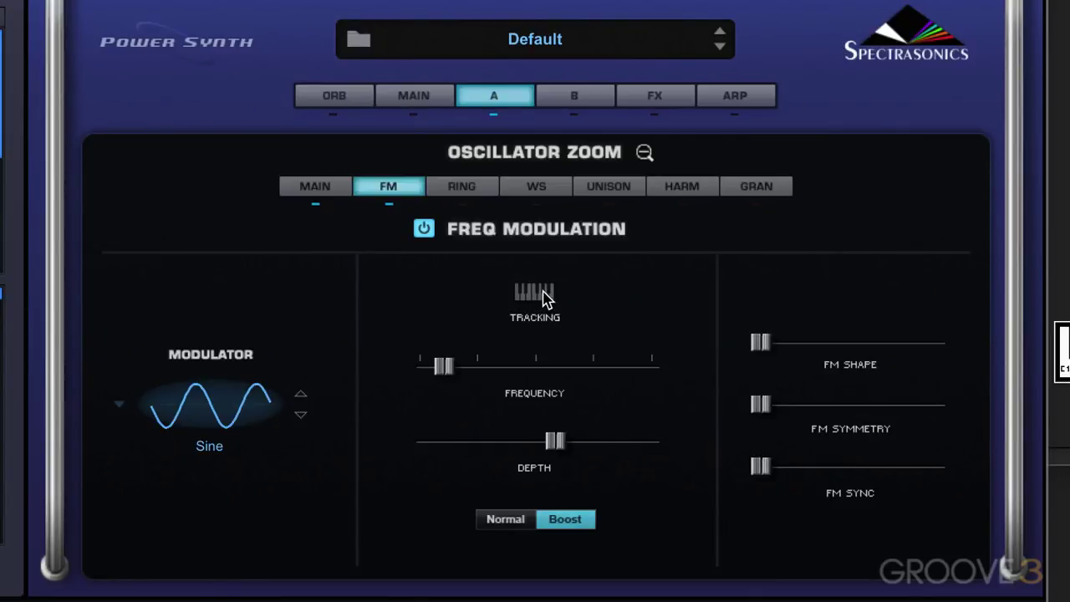
pyautogui.click(544, 299)
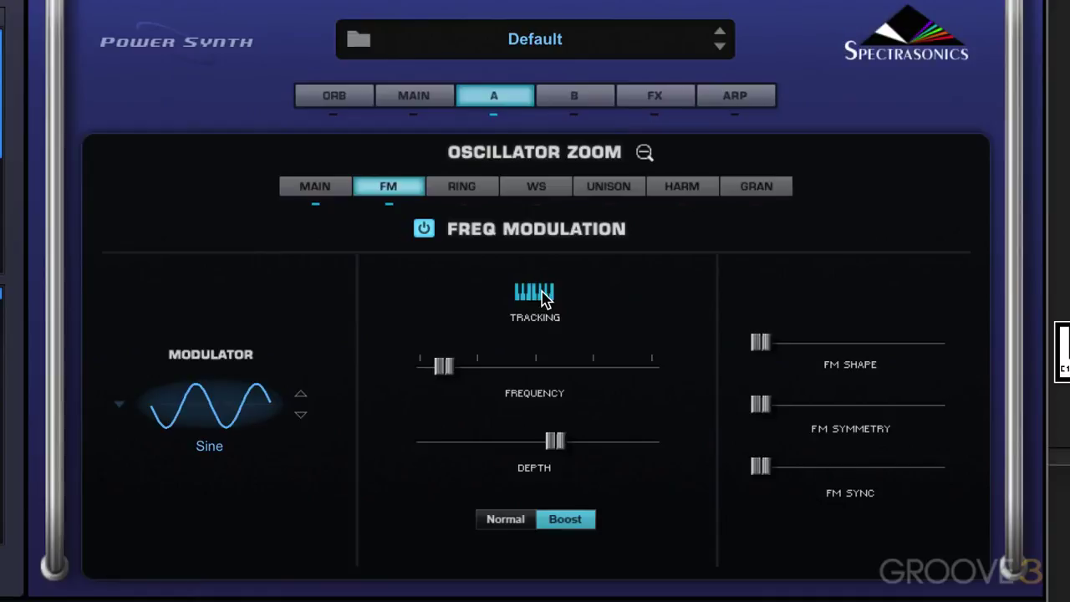
pyautogui.click(508, 522)
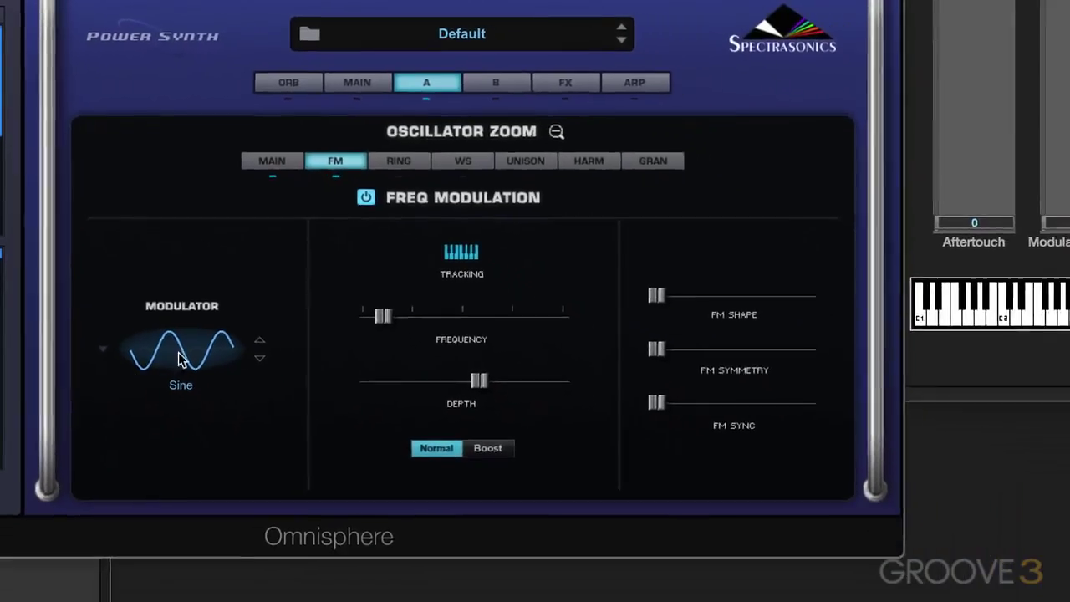
# - Set the FM modulator to Rinky-Dink Organ
pyautogui.click(178, 360)
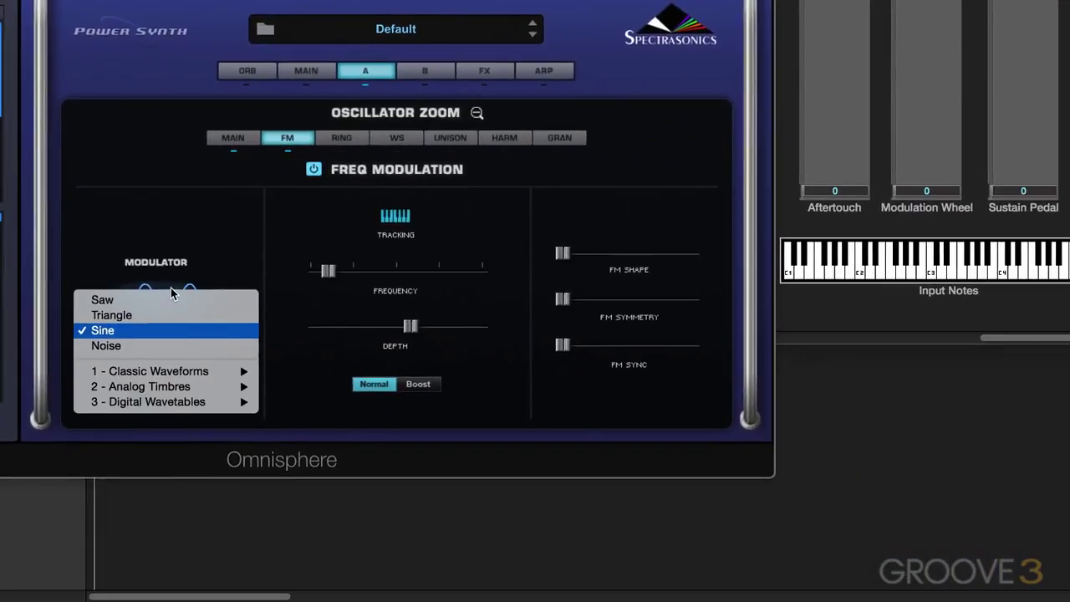
pyautogui.moveTo(166, 452)
pyautogui.moveTo(359, 488)
pyautogui.moveTo(322, 432)
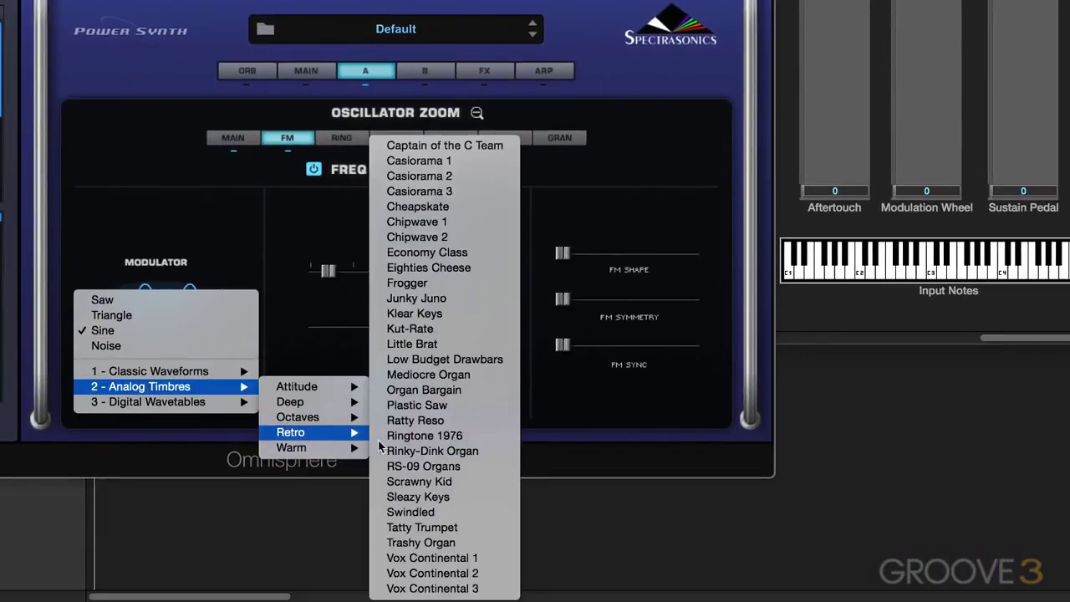
pyautogui.click(443, 449)
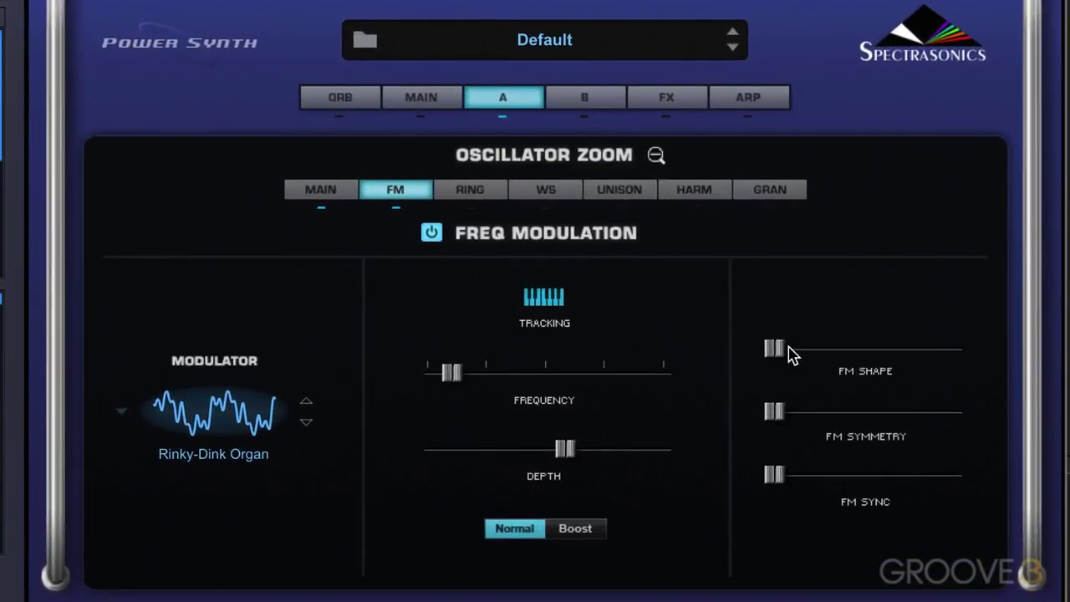
# - Push FM Shape to 1.000, lower FM frequency and depth, then reset FM Shape to zero
pyautogui.moveTo(790, 353); pyautogui.dragTo(886, 349)
pyautogui.moveTo(1006, 350); pyautogui.dragTo(939, 361)
pyautogui.moveTo(454, 382); pyautogui.dragTo(418, 386)
pyautogui.moveTo(564, 448); pyautogui.dragTo(460, 476)
pyautogui.moveTo(966, 364); pyautogui.dragTo(771, 351)
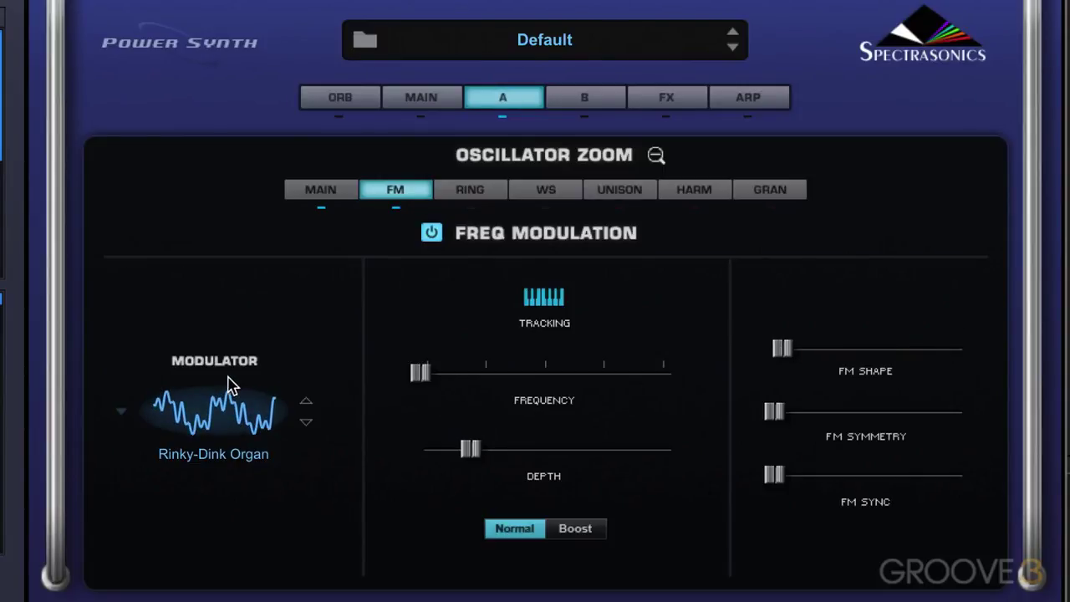
# - Switch the modulator to RS-09 Organs with FM Shape 0.375 and FM Symmetry near 0.300, then zoom out
pyautogui.click(306, 423)
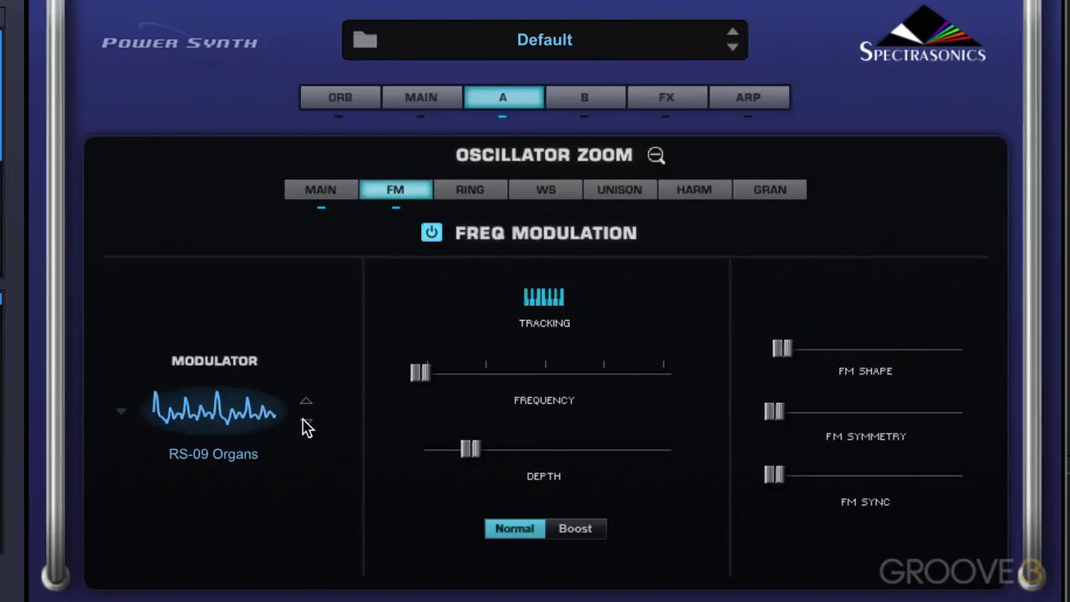
pyautogui.moveTo(786, 349); pyautogui.dragTo(719, 359)
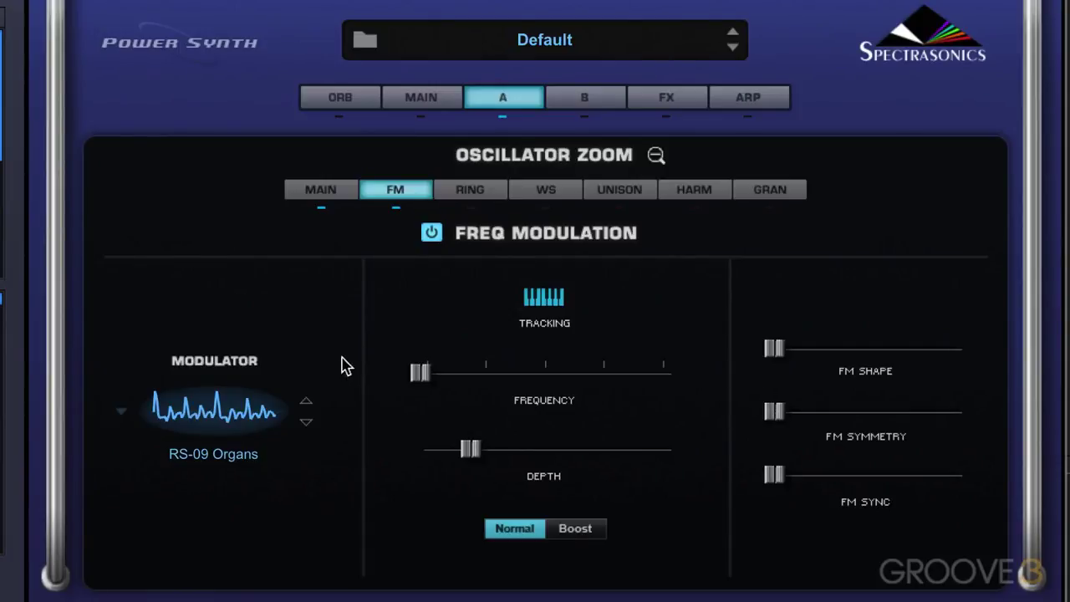
pyautogui.moveTo(774, 411); pyautogui.dragTo(832, 408)
pyautogui.moveTo(772, 346); pyautogui.dragTo(796, 349)
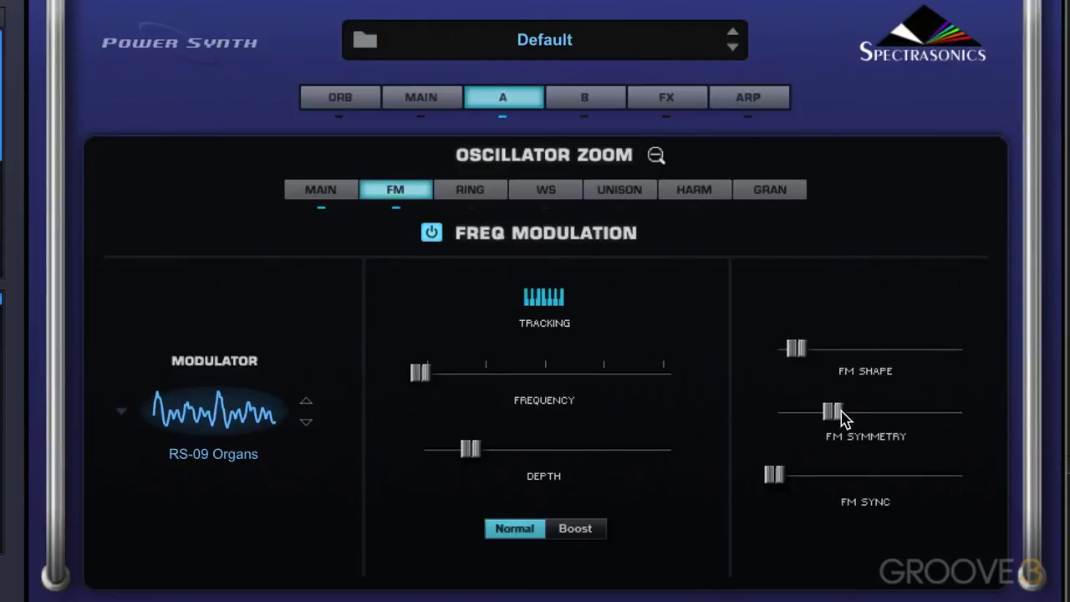
pyautogui.moveTo(836, 416); pyautogui.dragTo(840, 420)
pyautogui.click(657, 157)
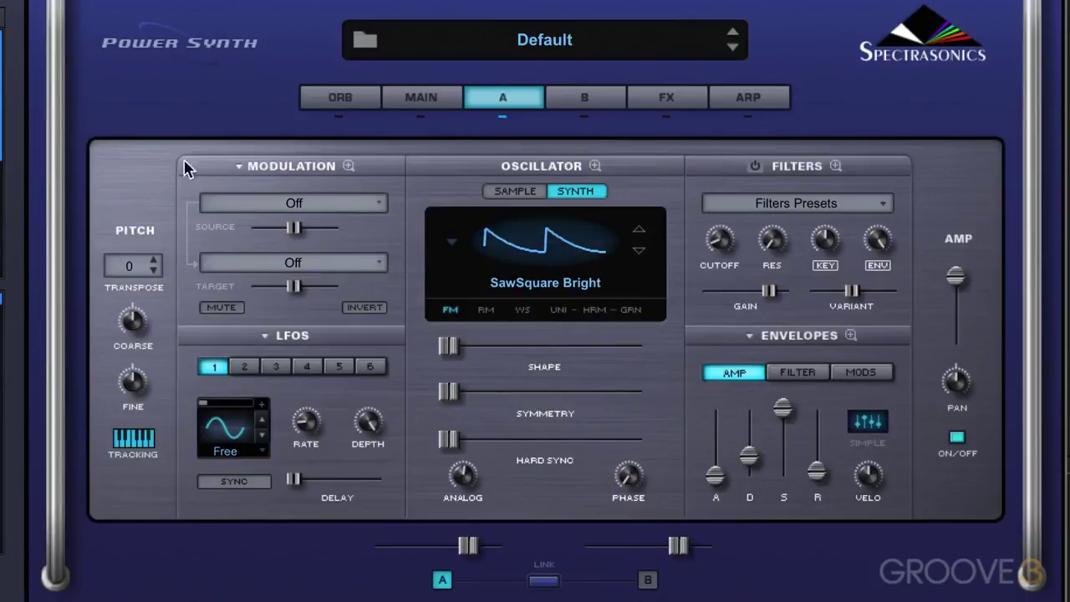
# - On the zoomed FM page, add a trial LFO routing to FM Shape, mute it, then remove it
pyautogui.click(451, 312)
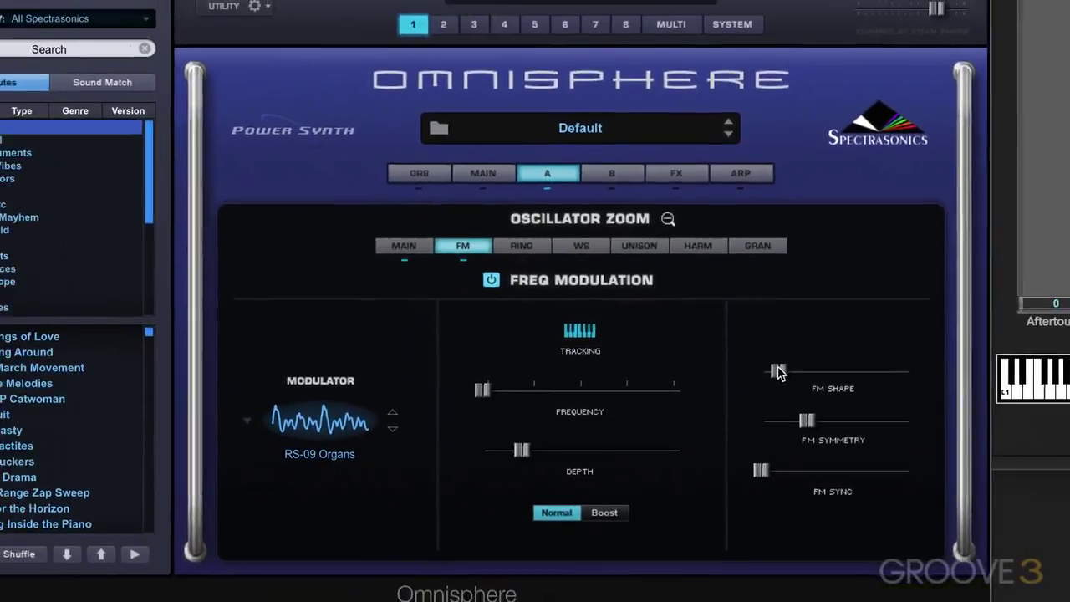
pyautogui.rightClick(796, 350)
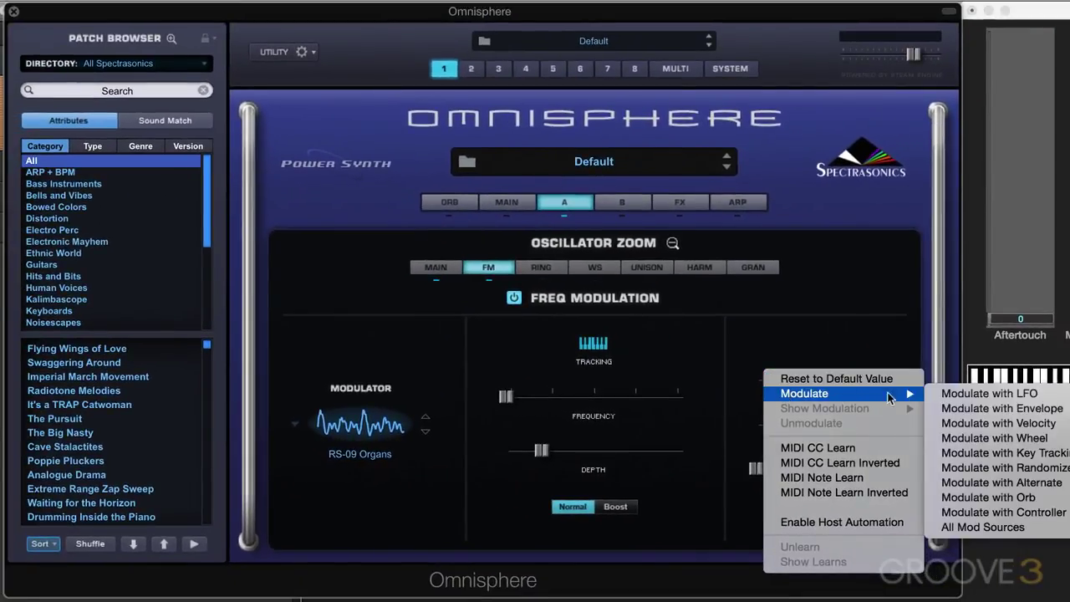
pyautogui.click(961, 393)
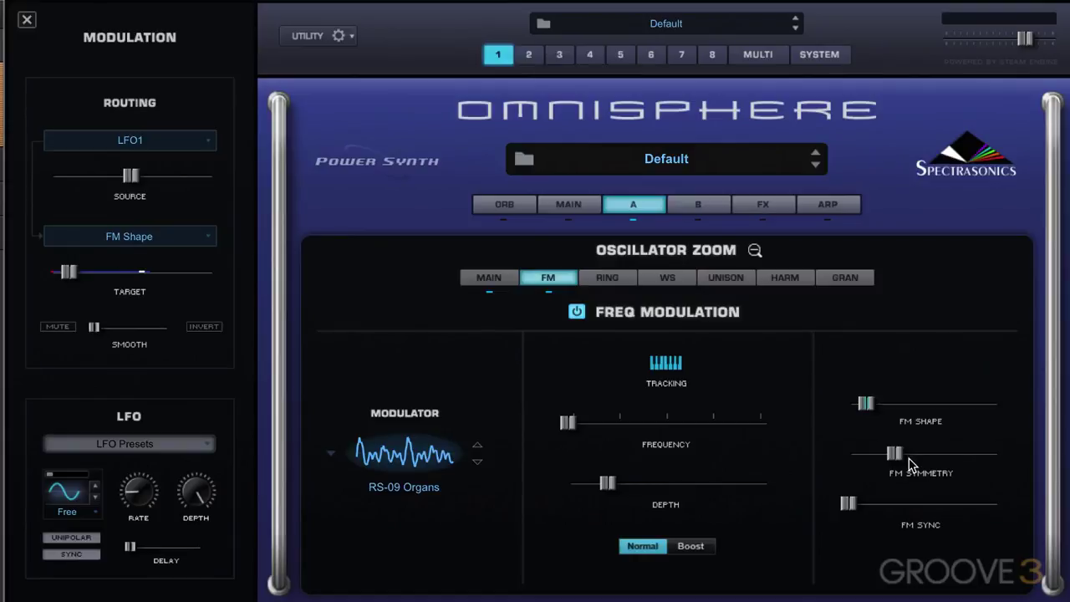
pyautogui.click(58, 328)
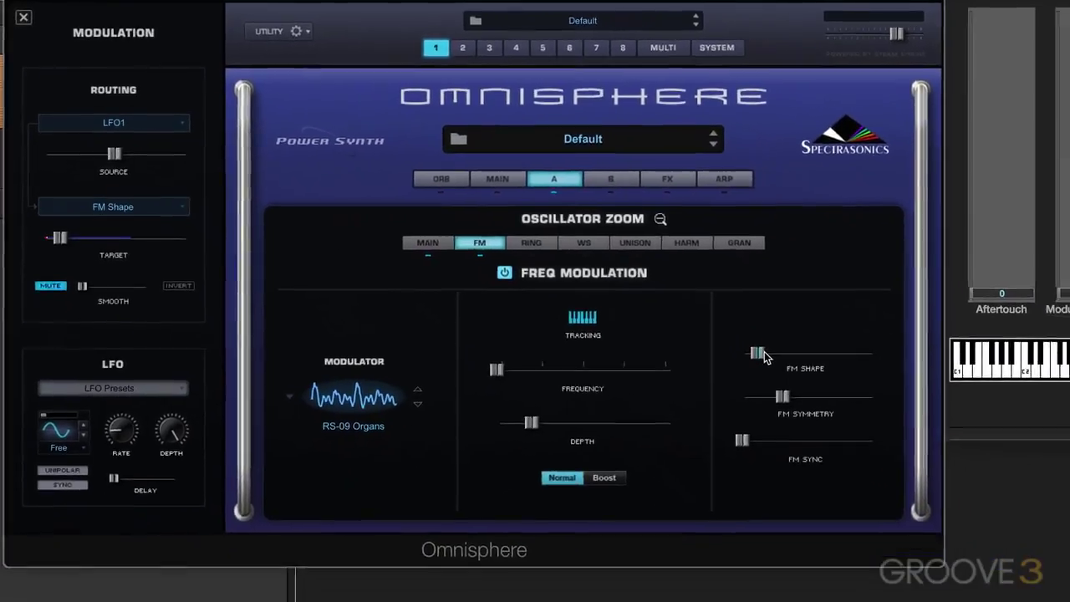
pyautogui.rightClick(869, 404)
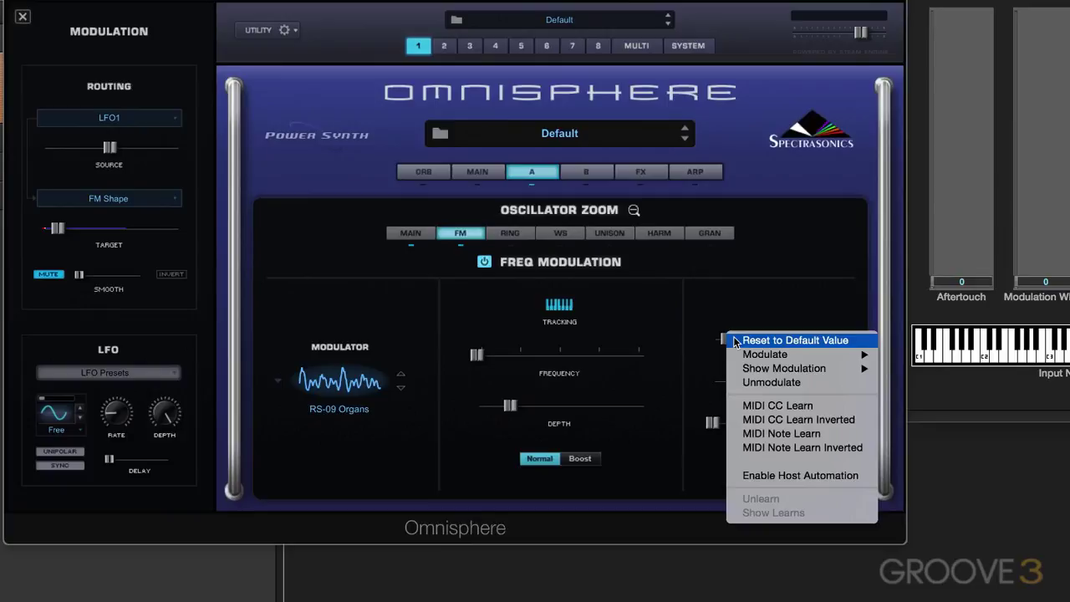
pyautogui.click(757, 382)
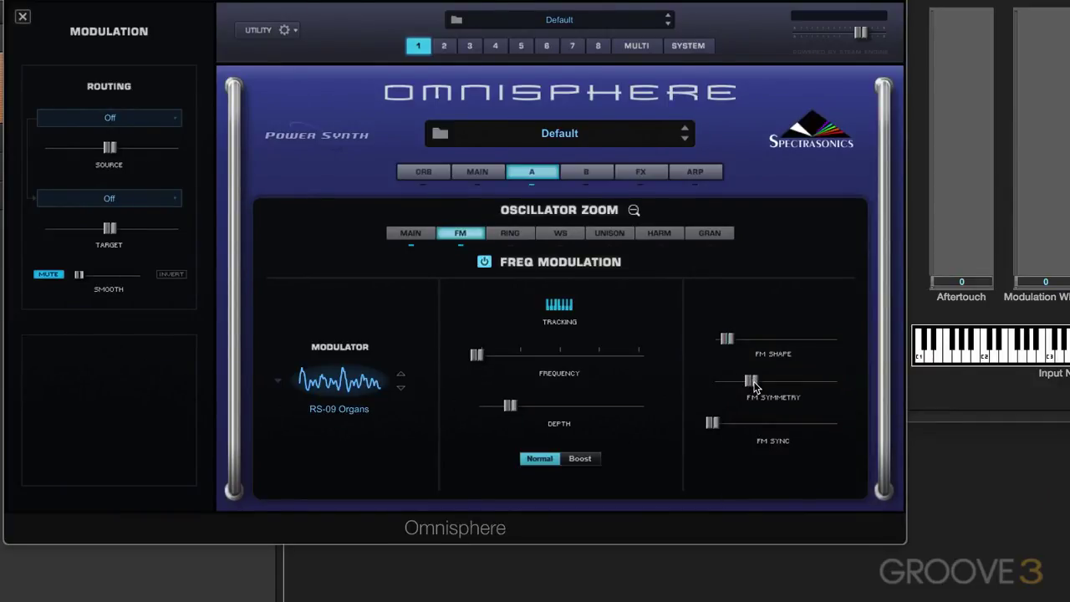
# - Route an LFO to FM Symmetry
pyautogui.rightClick(754, 383)
pyautogui.moveTo(786, 361)
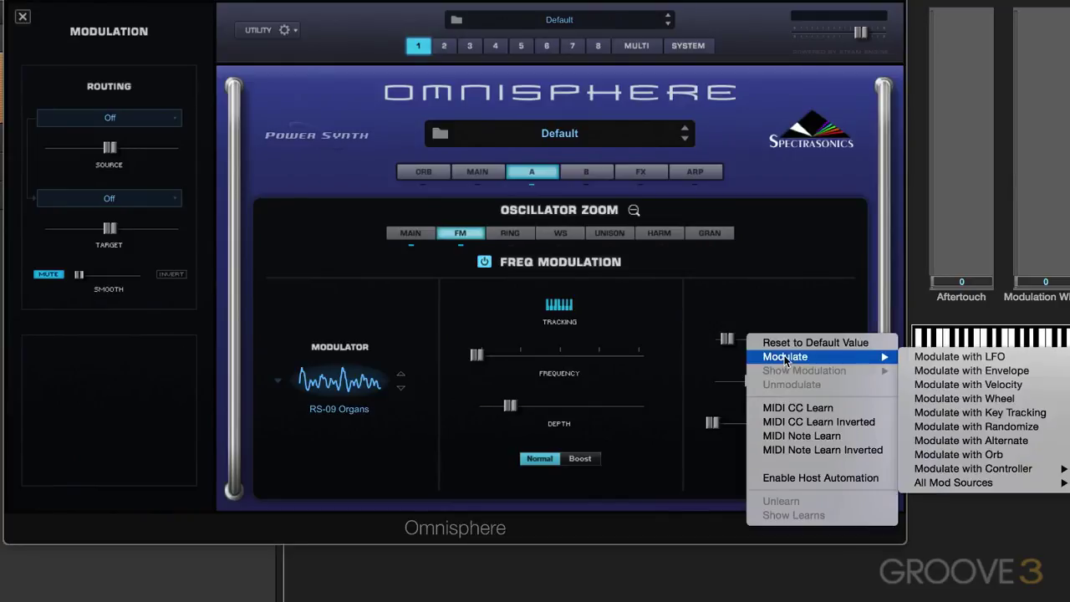
pyautogui.click(930, 357)
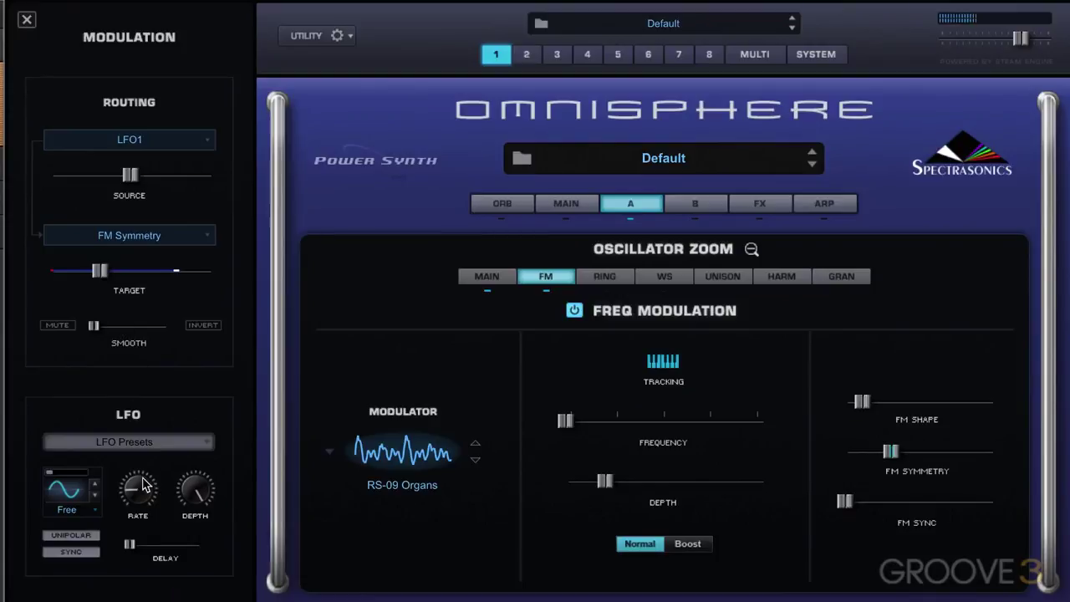
# - Bring LFO1's rate to about 1.2 Hz and lock it to the song tempo
pyautogui.moveTo(139, 485); pyautogui.dragTo(130, 471)
pyautogui.moveTo(126, 433)
pyautogui.mouseDown()
pyautogui.moveTo(128, 365)
pyautogui.moveTo(117, 444)
pyautogui.mouseUp()
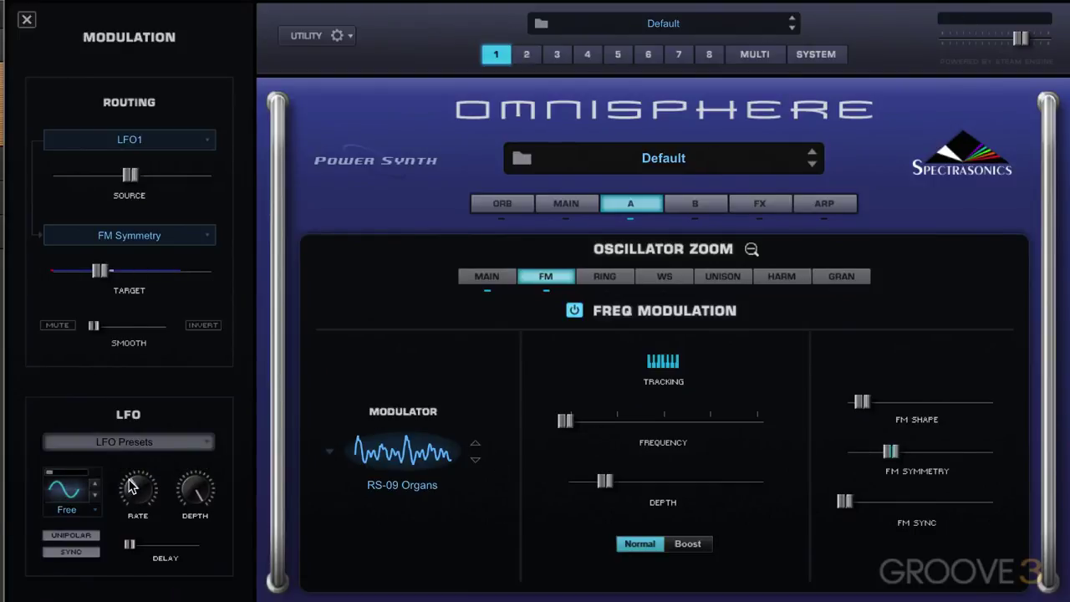
pyautogui.moveTo(134, 487); pyautogui.dragTo(133, 458)
pyautogui.click(72, 553)
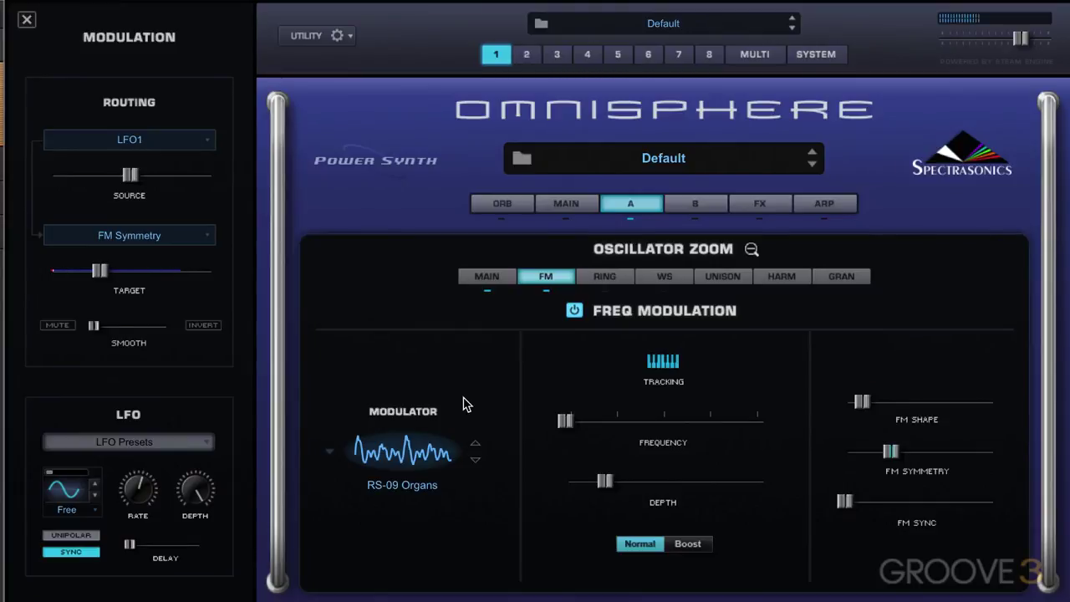
# - Set LFO1's rate to 1/2 triplet and lower its depth to about 0.065
pyautogui.moveTo(209, 485)
pyautogui.moveTo(178, 575); pyautogui.dragTo(171, 600)
pyautogui.moveTo(145, 490); pyautogui.dragTo(145, 428)
pyautogui.moveTo(187, 488); pyautogui.dragTo(192, 509)
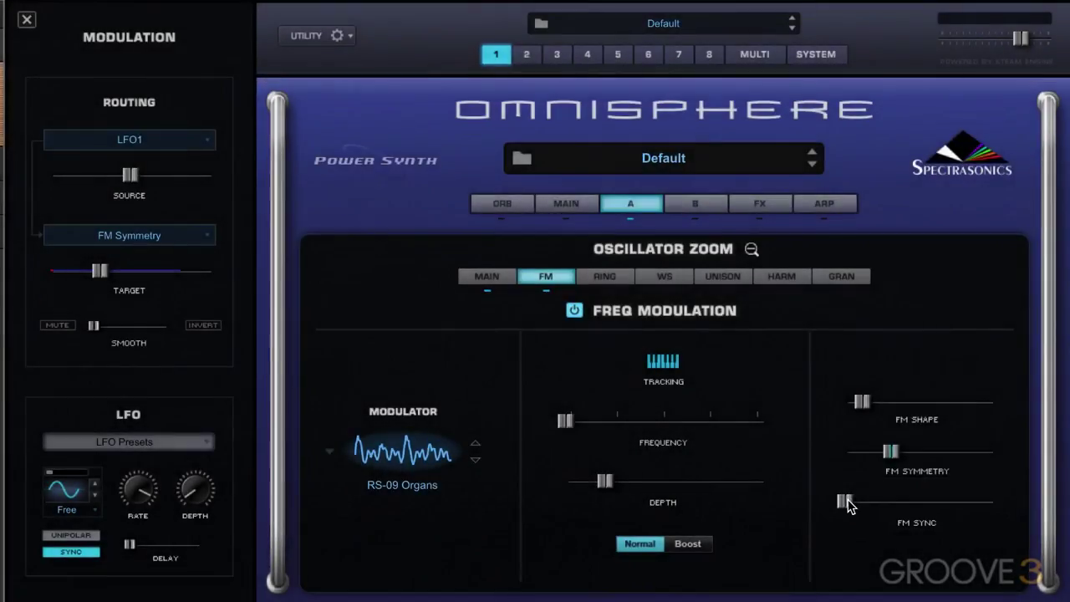
# - Pull FM Symmetry and FM Shape to minimum and switch the modulator waveform to Saw
pyautogui.moveTo(845, 502); pyautogui.dragTo(898, 502)
pyautogui.click(562, 423)
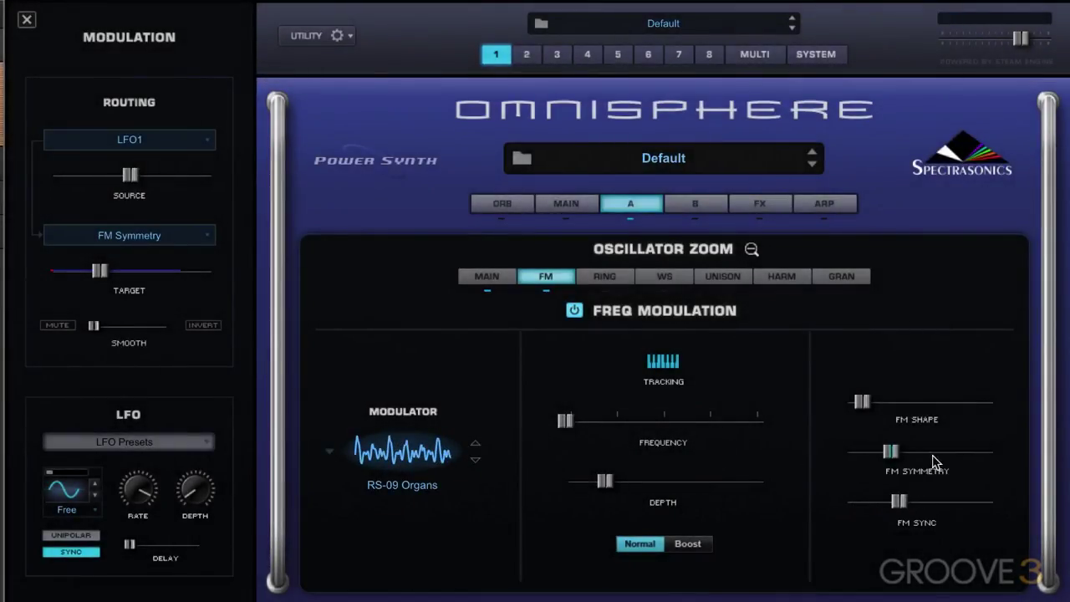
pyautogui.moveTo(890, 453); pyautogui.dragTo(845, 452)
pyautogui.moveTo(859, 407); pyautogui.dragTo(786, 457)
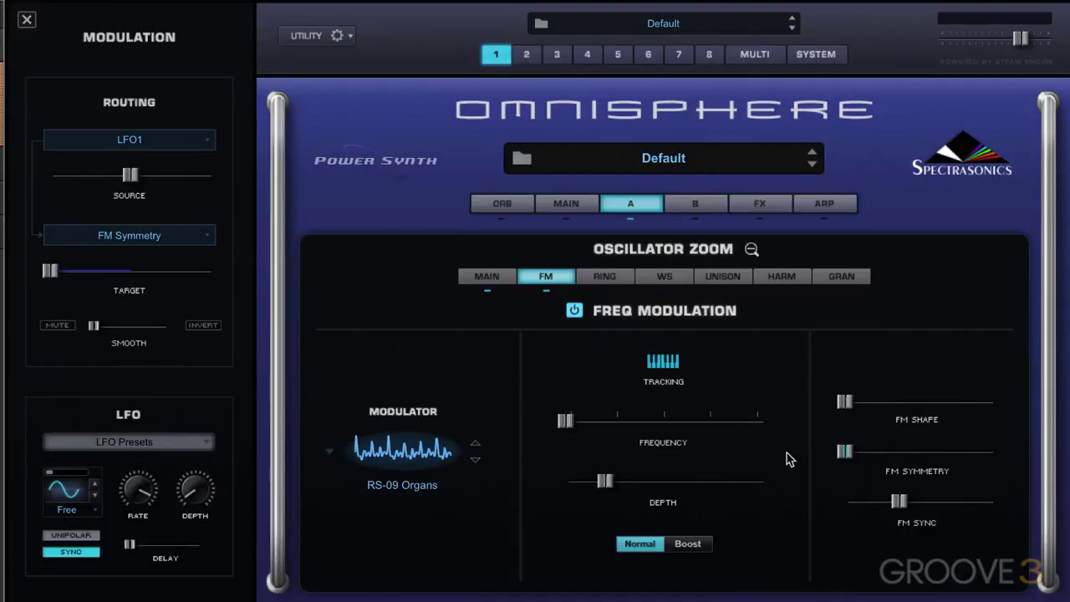
pyautogui.click(400, 451)
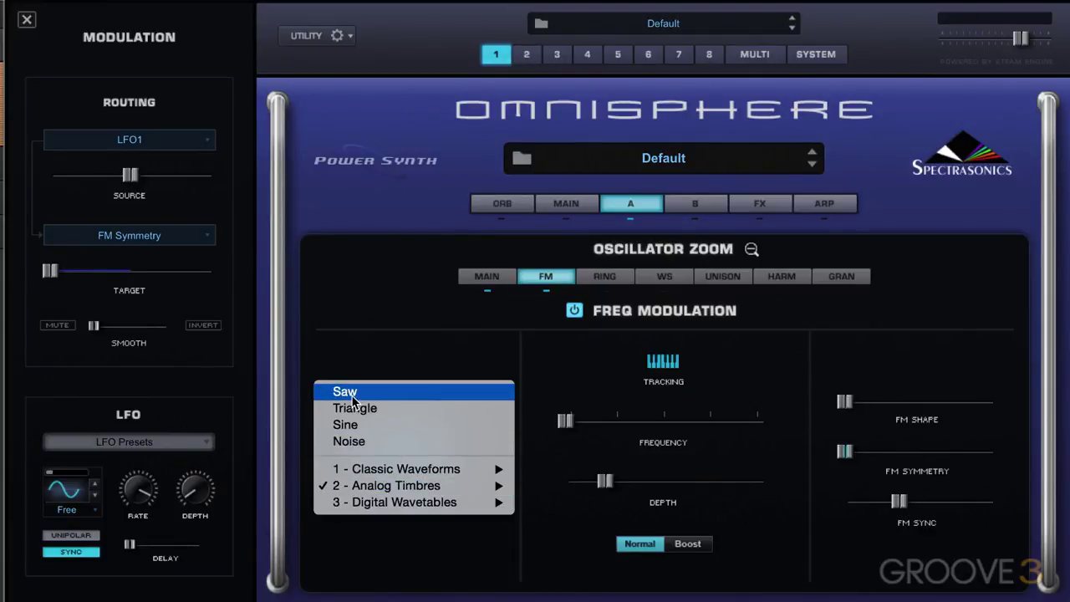
pyautogui.click(352, 393)
# - Set the modulator Frequency to about 0.250 and FM Sync to about 0.344
pyautogui.moveTo(568, 424); pyautogui.dragTo(564, 425)
pyautogui.moveTo(899, 502); pyautogui.dragTo(975, 506)
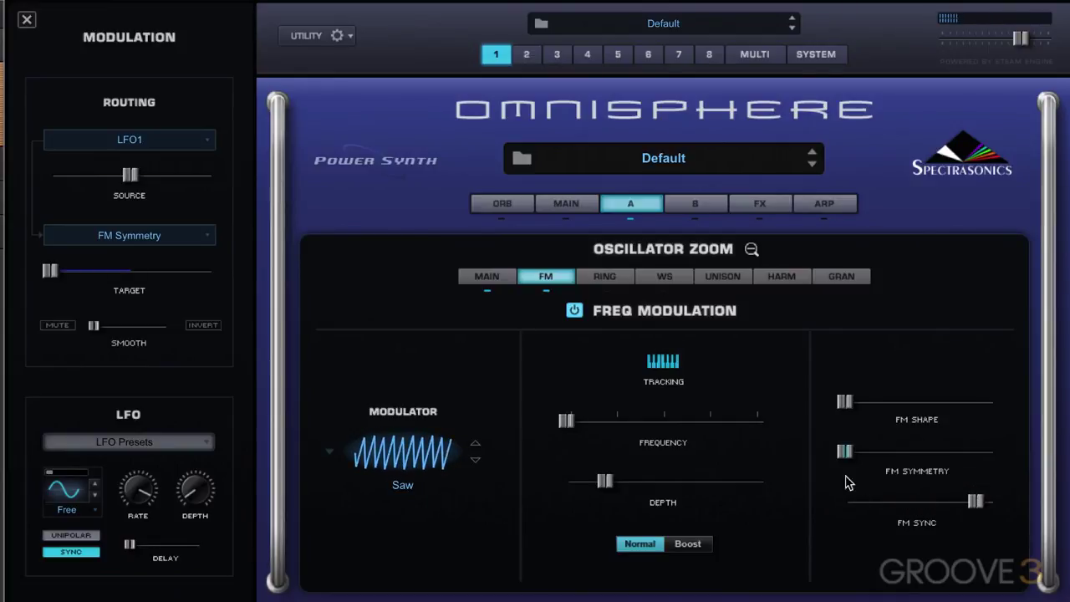
pyautogui.moveTo(566, 420); pyautogui.dragTo(615, 433)
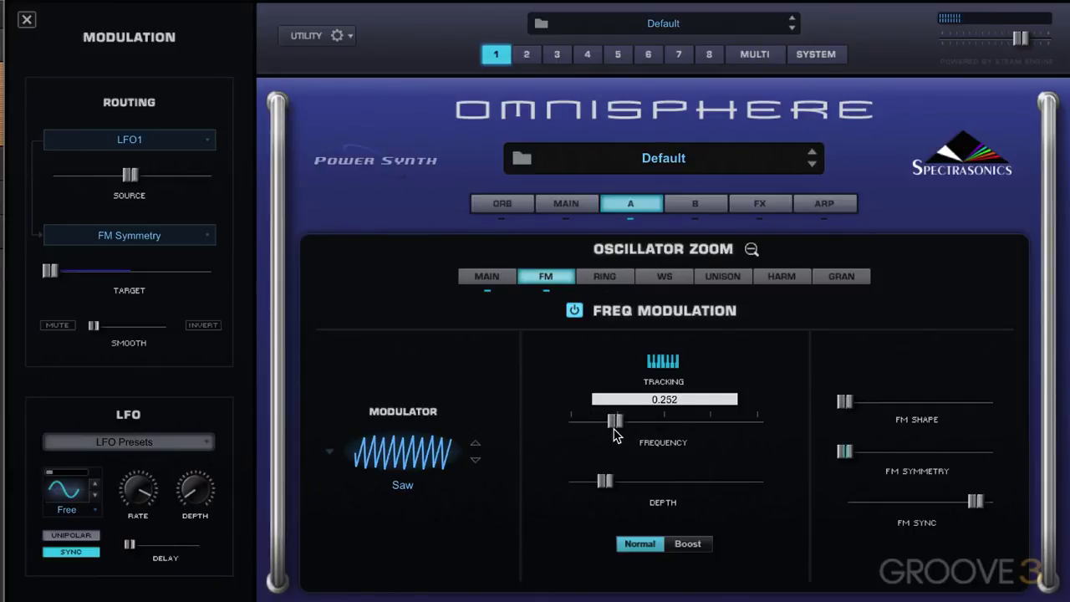
pyautogui.moveTo(969, 500); pyautogui.dragTo(872, 516)
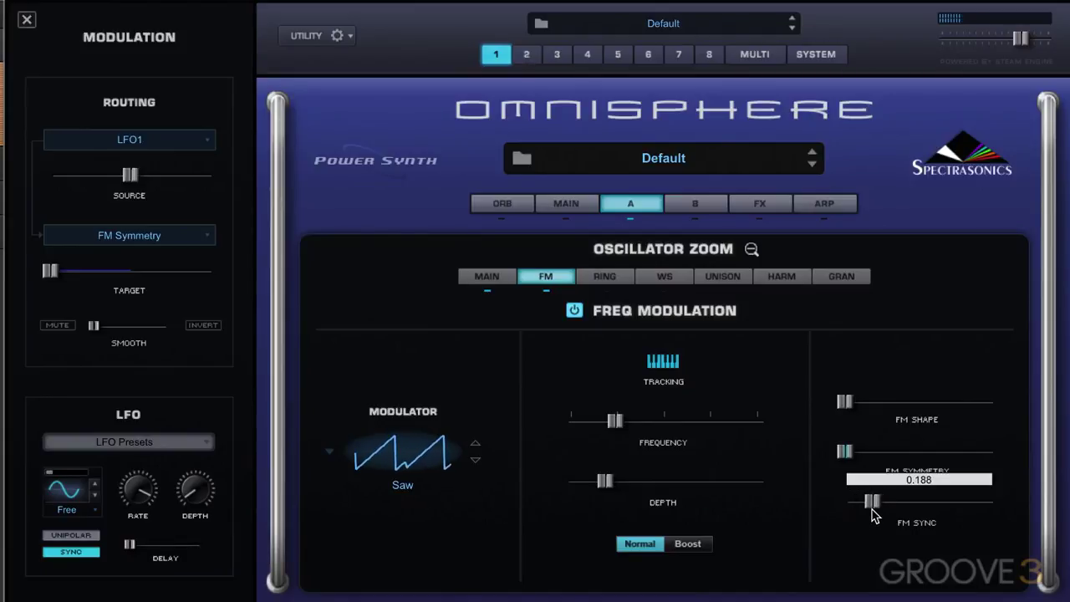
pyautogui.click(614, 424)
pyautogui.moveTo(616, 428); pyautogui.dragTo(612, 433)
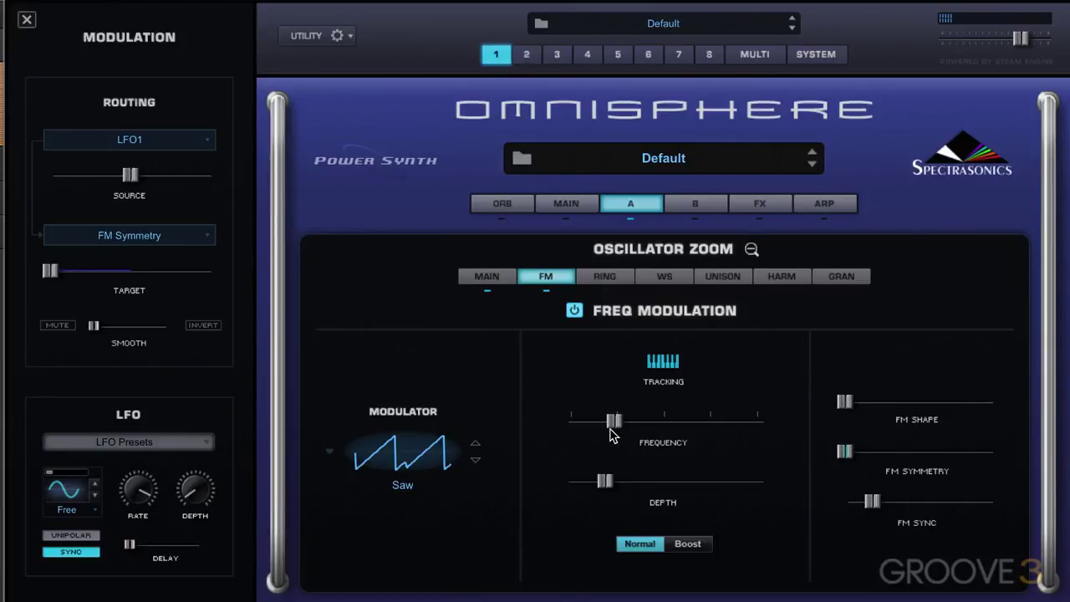
pyautogui.moveTo(871, 501); pyautogui.dragTo(896, 505)
# - Modulate FM Hard Sync with LFO2, tempo-synced at a 1/4 rate
pyautogui.rightClick(894, 502)
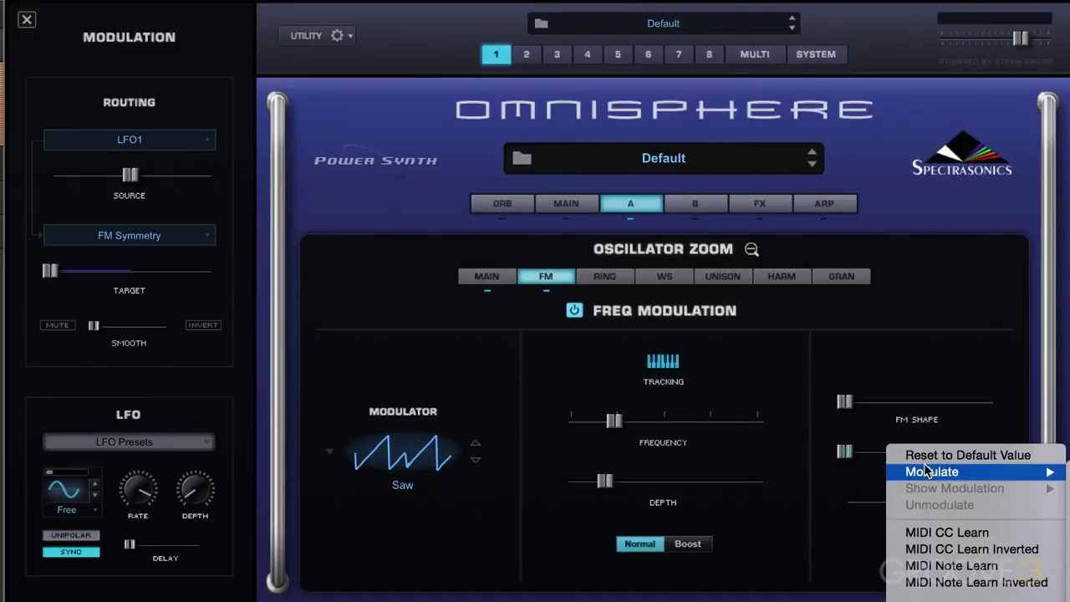
pyautogui.click(932, 471)
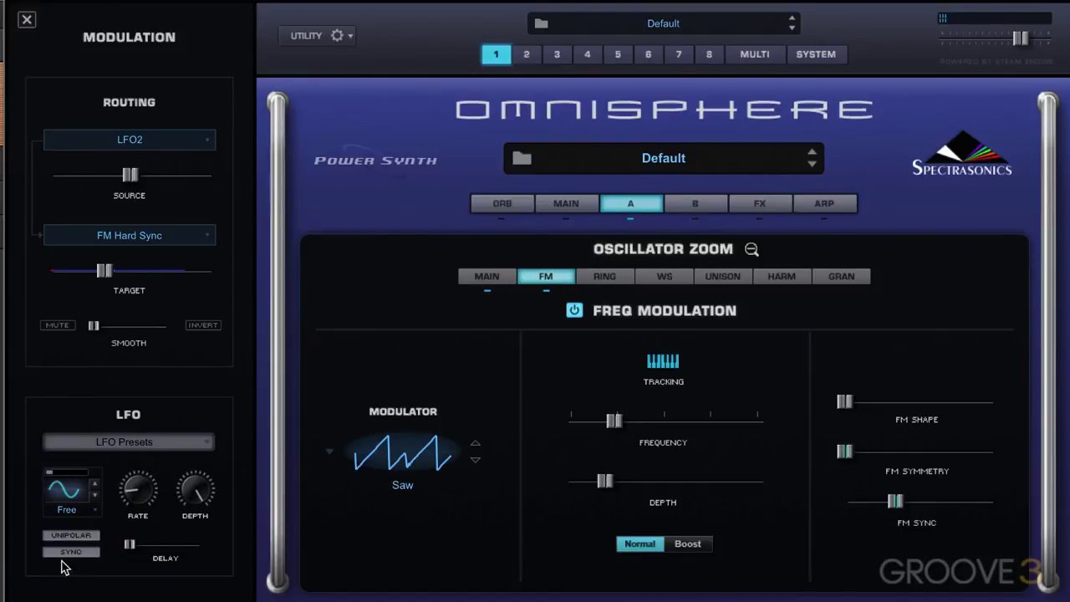
pyautogui.click(86, 552)
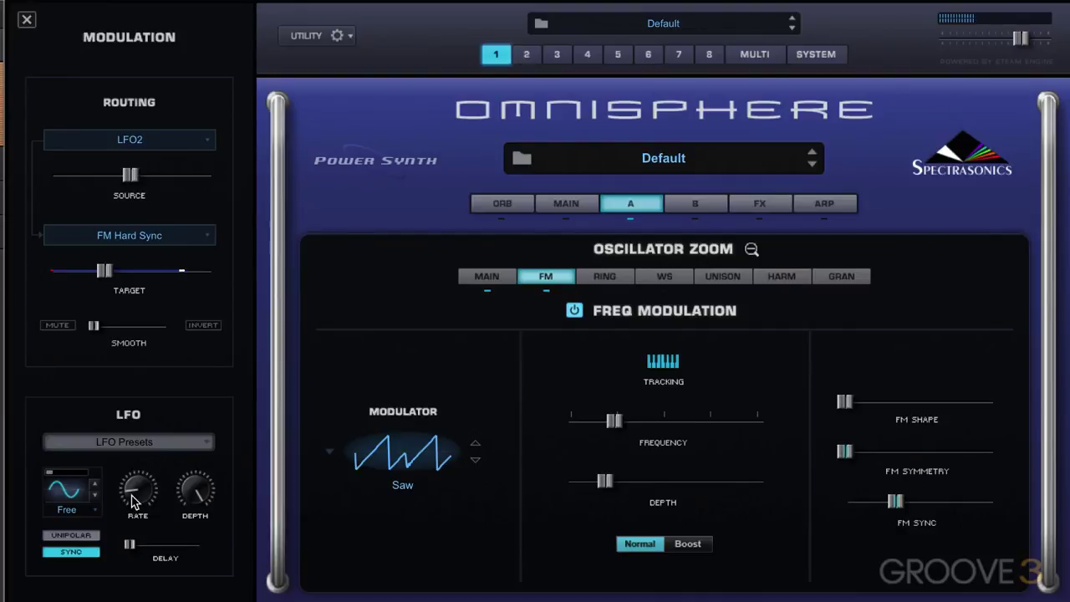
pyautogui.moveTo(136, 478)
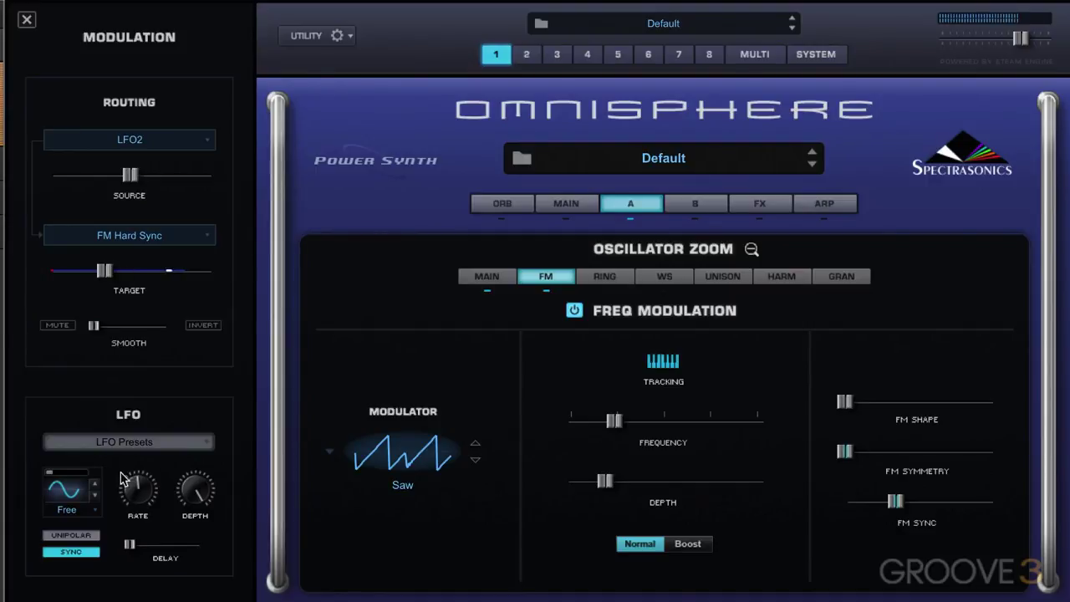
pyautogui.moveTo(126, 480); pyautogui.dragTo(136, 493)
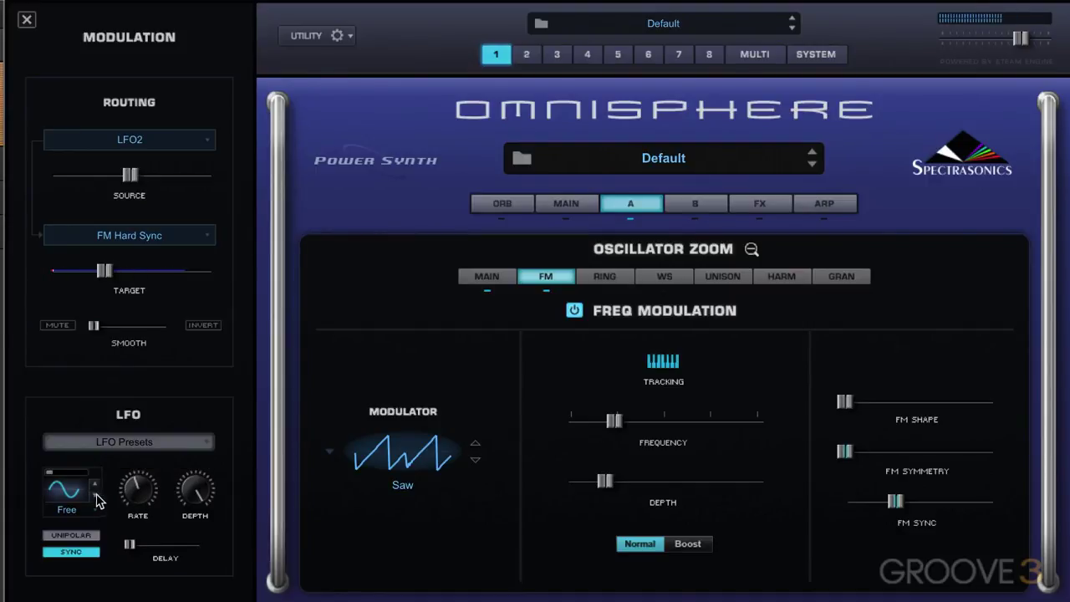